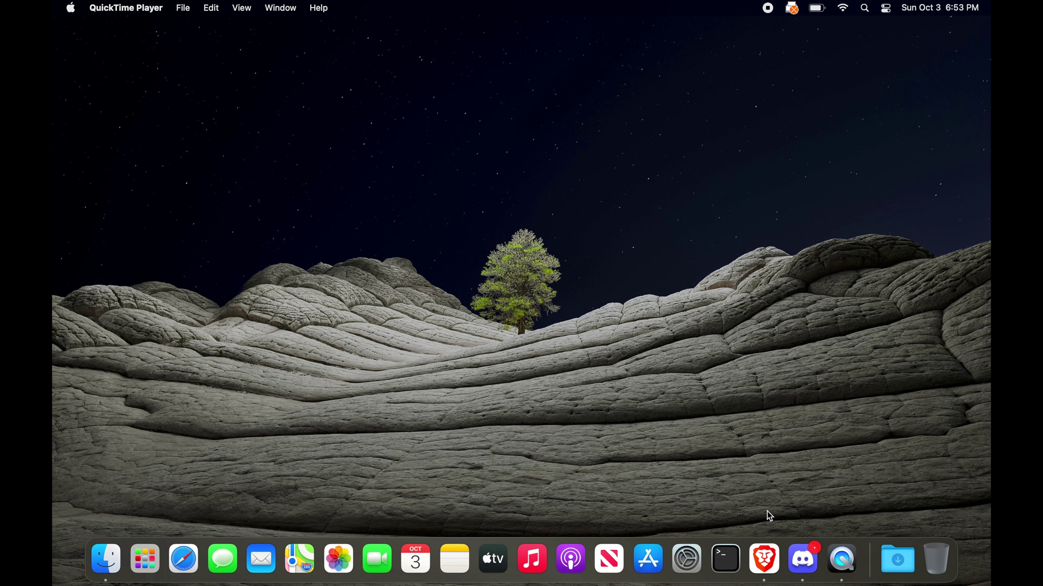
# Switch to the Brave browser and open the ssv.network website
pyautogui.click(763, 569)
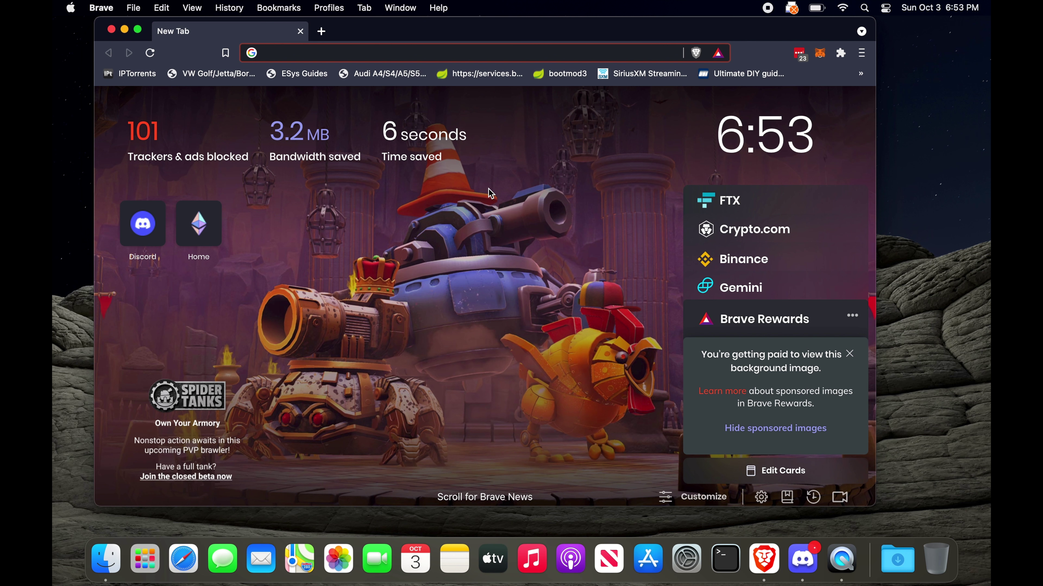
pyautogui.write('sss')
pyautogui.press('BackSpace')
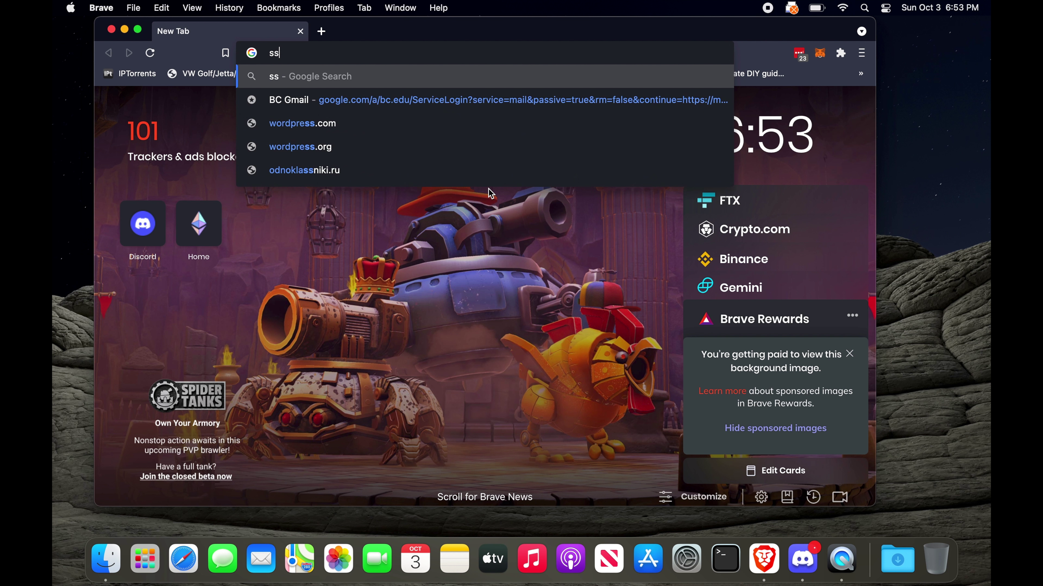
pyautogui.write('v.network')
pyautogui.press('Return')
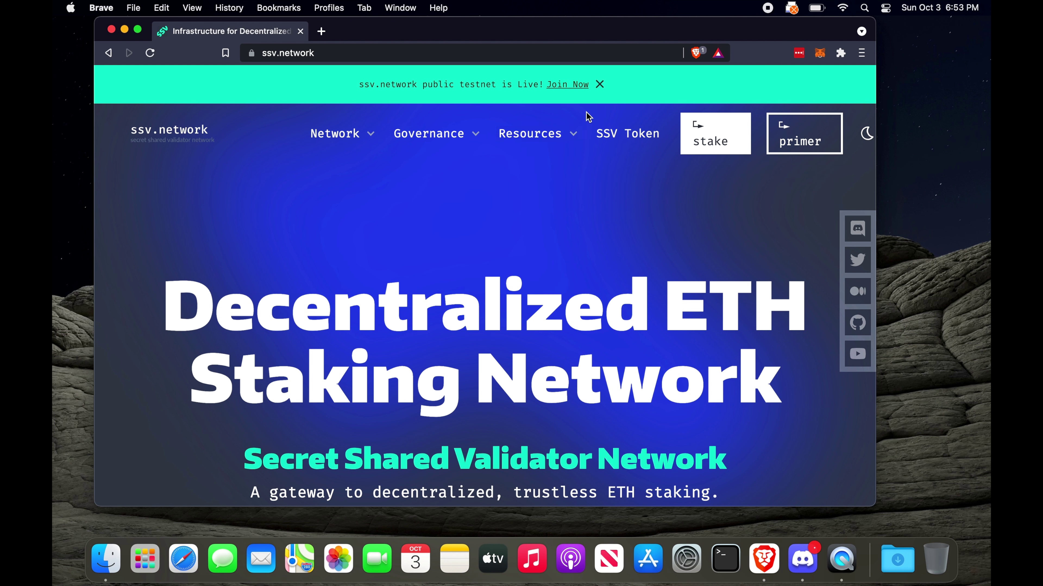
# Join the SSV public testnet, choose to run and create a validator, and visit the Ethereum launchpad
pyautogui.click(574, 85)
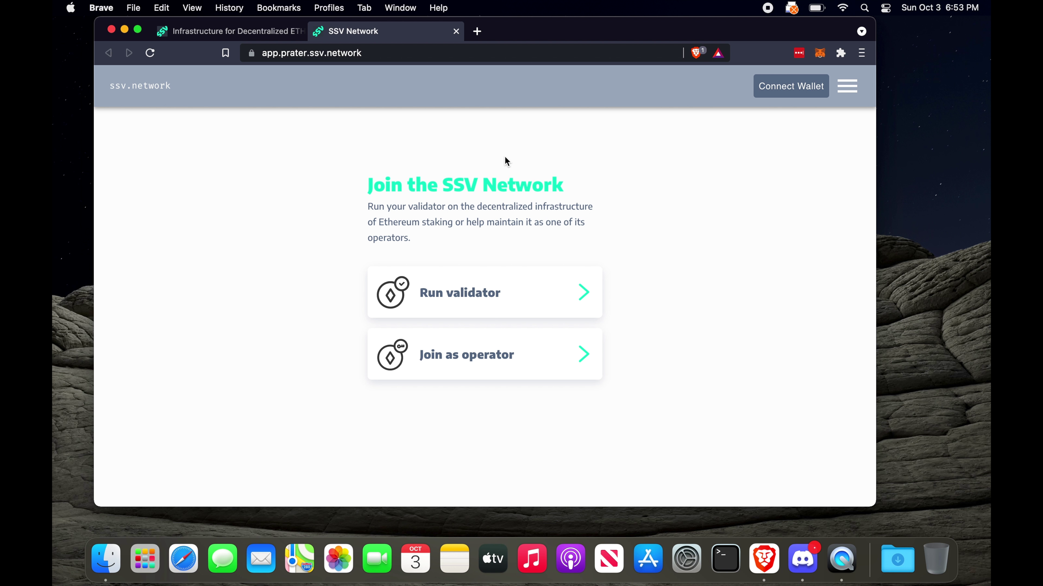
pyautogui.click(514, 291)
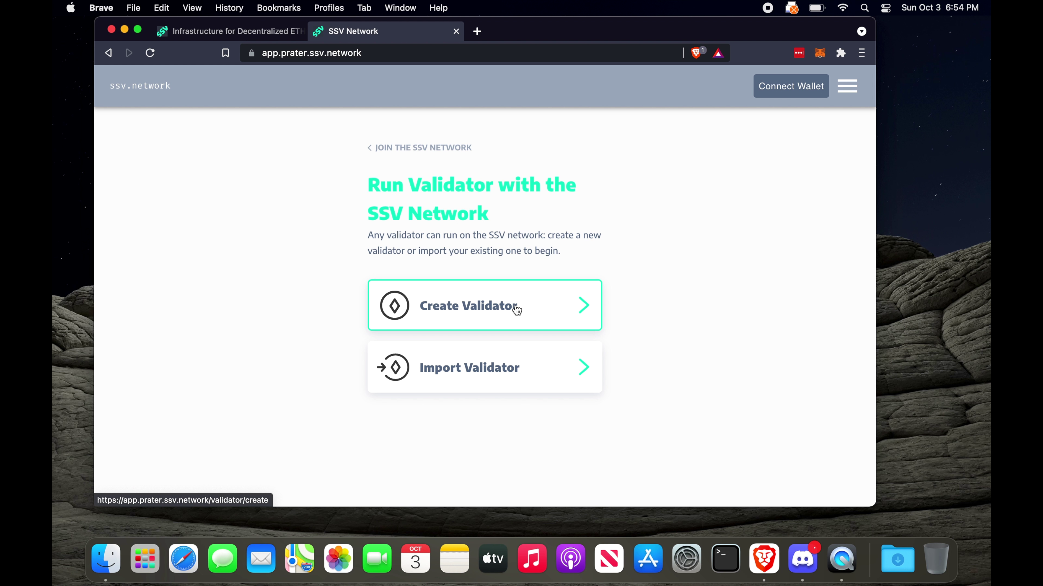
pyautogui.click(493, 302)
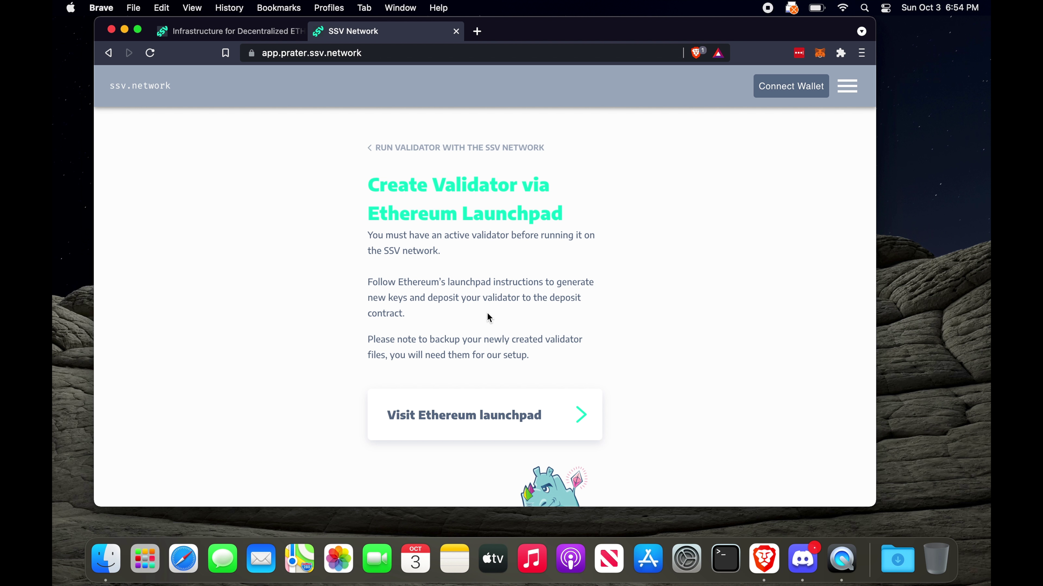
pyautogui.scroll(-2, 478, 360)
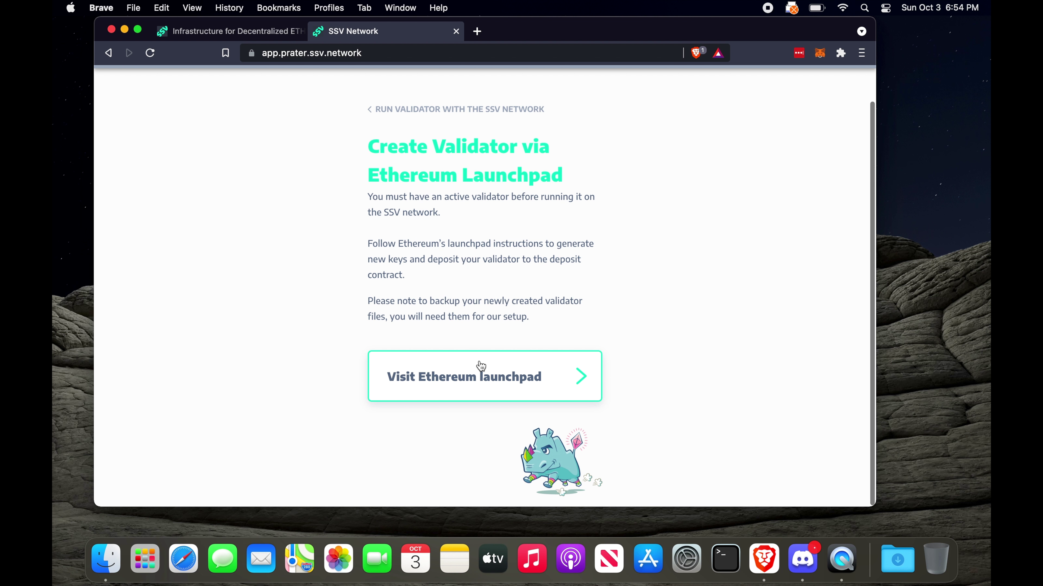
pyautogui.click(507, 375)
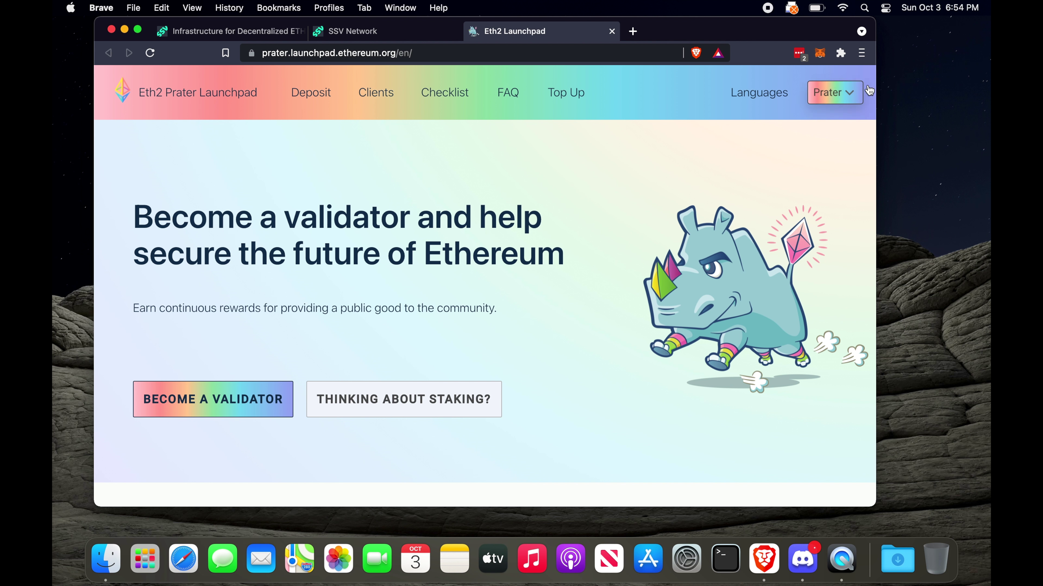
# Check that the launchpad is on the Prater test network and start the process to become a validator
pyautogui.click(852, 94)
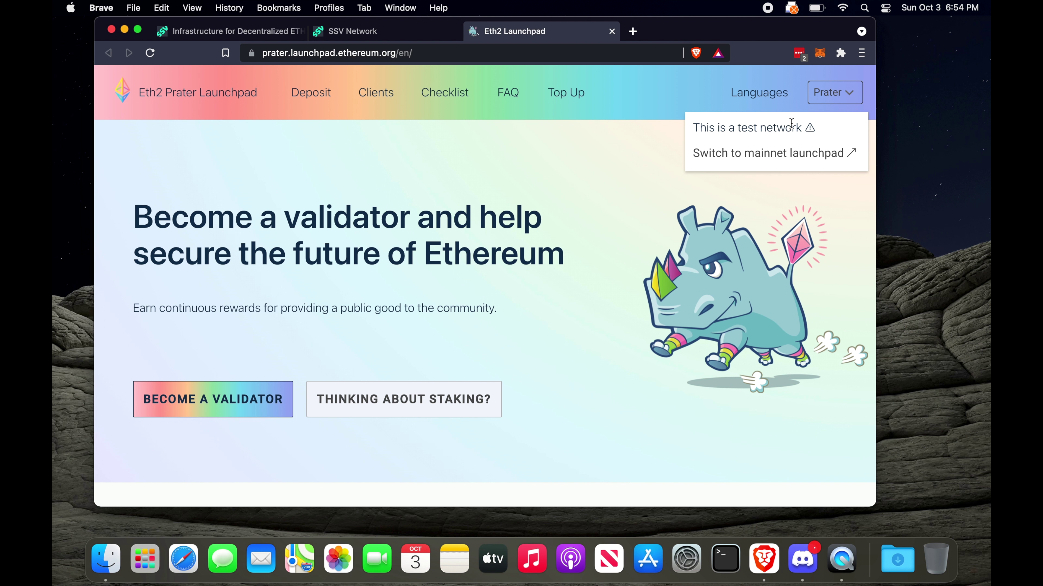
pyautogui.click(657, 184)
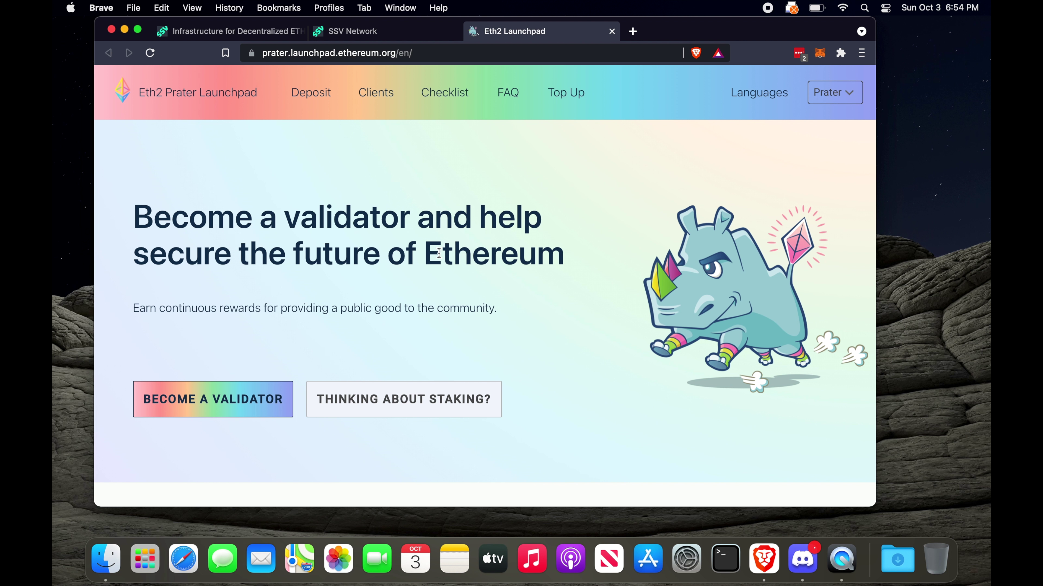
pyautogui.scroll(-2, 400, 273)
pyautogui.click(252, 360)
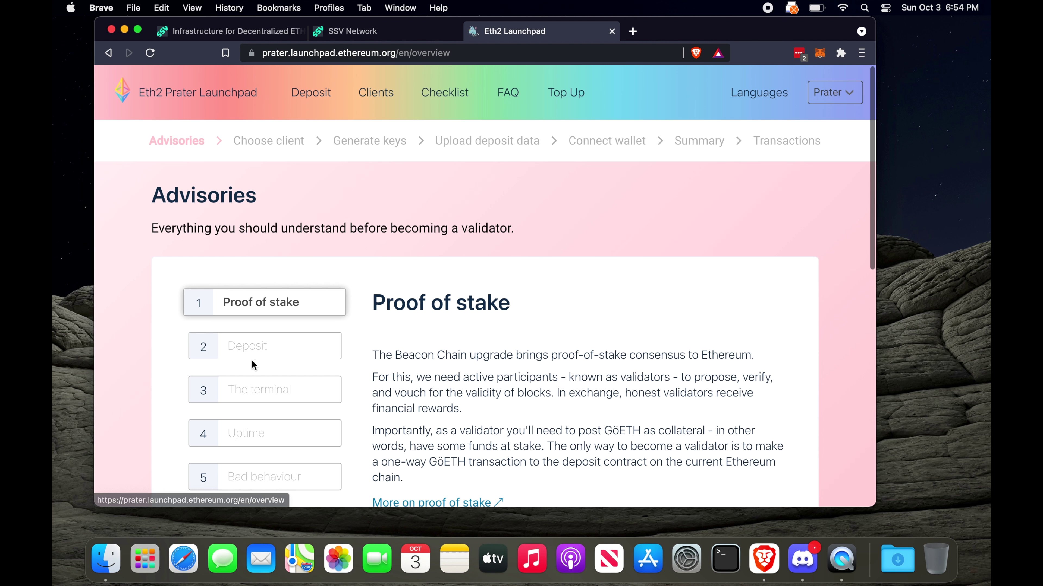
# Accept all launchpad advisories from Proof of stake through Checklist and agree to the terms in Confirmation
pyautogui.scroll(-3, 503, 288)
pyautogui.scroll(-3, 502, 288)
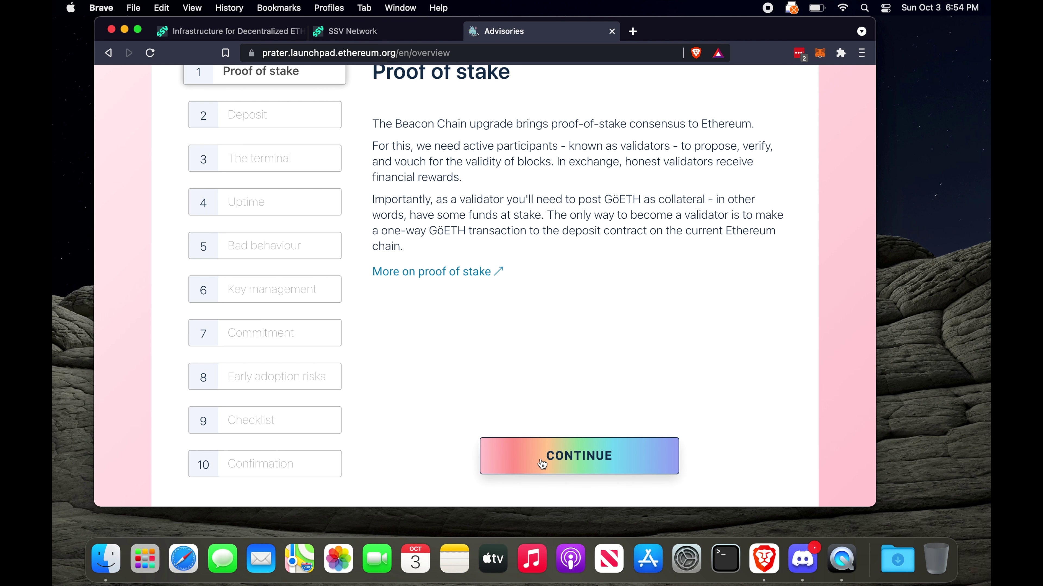
pyautogui.click(541, 466)
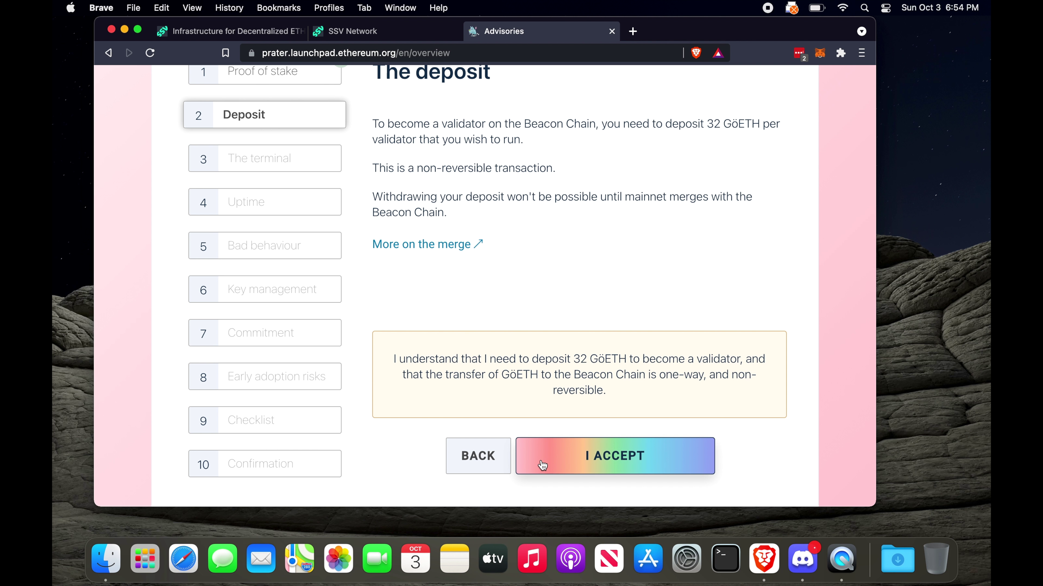
pyautogui.click(594, 463)
pyautogui.click(594, 463)
pyautogui.click(594, 463)
pyautogui.click(594, 463)
pyautogui.click(594, 463)
pyautogui.click(594, 463)
pyautogui.click(594, 463)
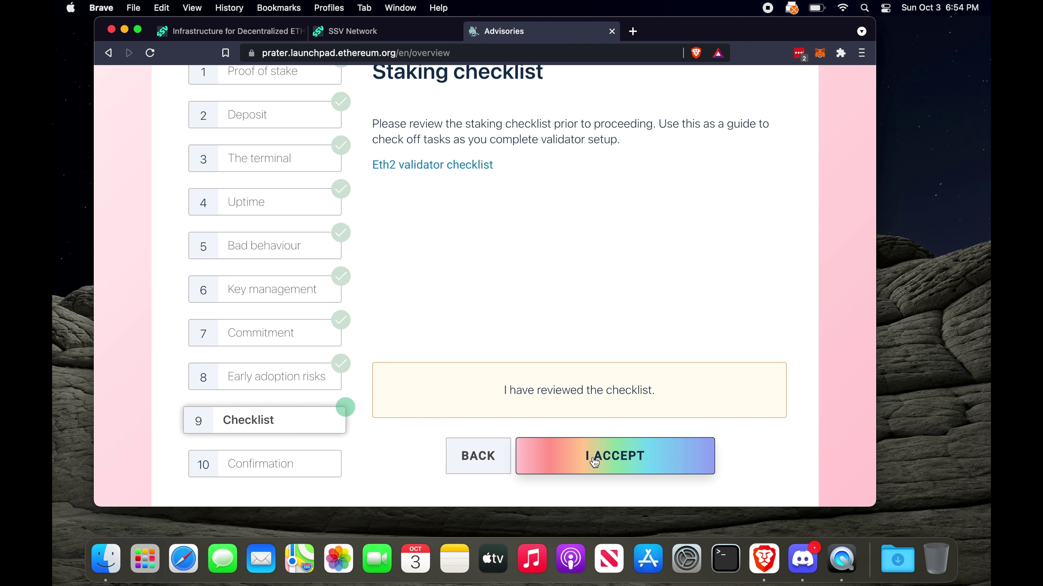
pyautogui.click(594, 463)
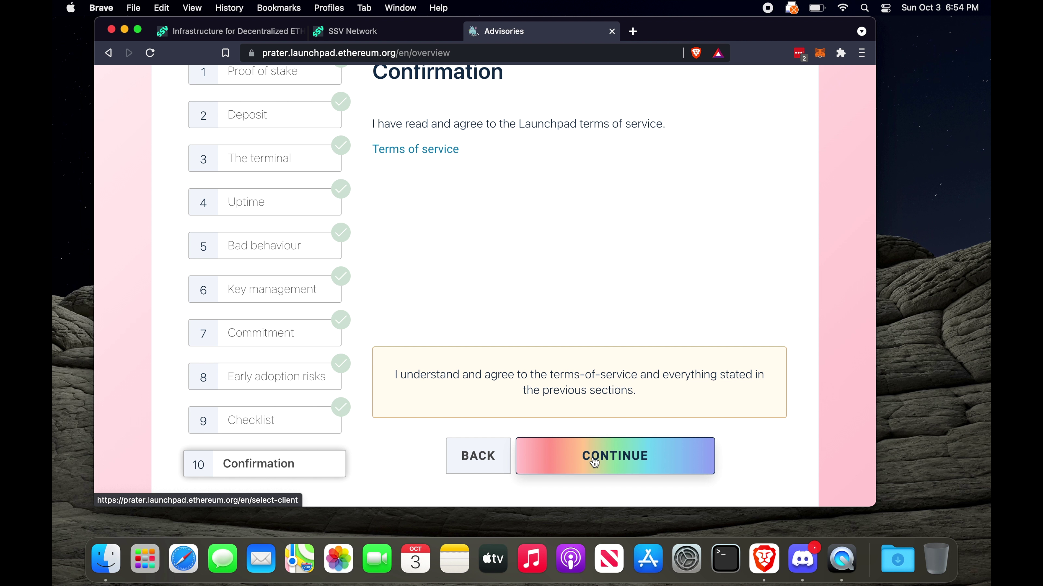
pyautogui.click(594, 463)
# Continue with the preselected Eth1 client and with Lighthouse as the Eth2 client
pyautogui.scroll(-2, 594, 463)
pyautogui.scroll(-15, 594, 463)
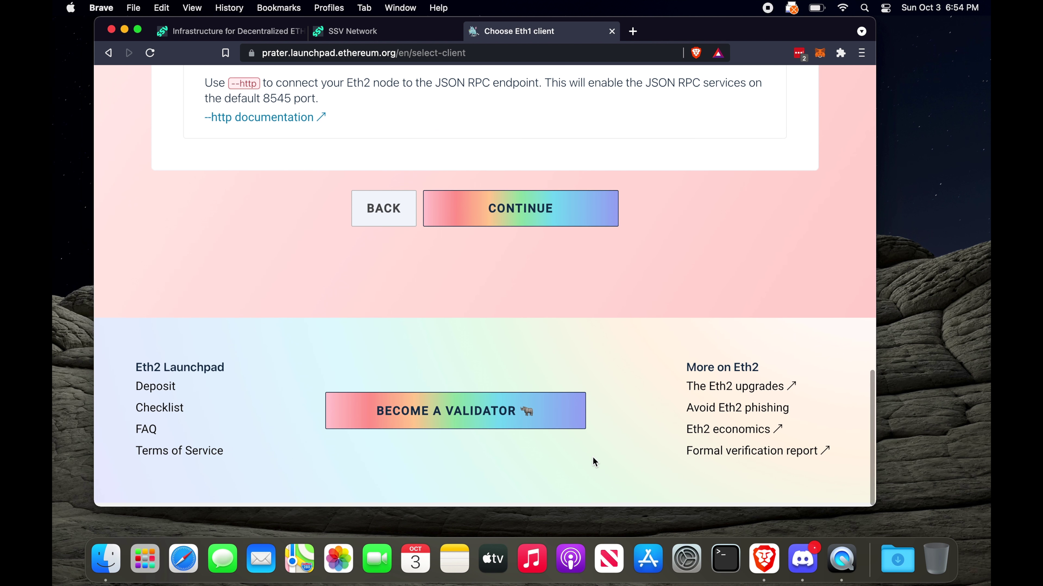
pyautogui.click(551, 230)
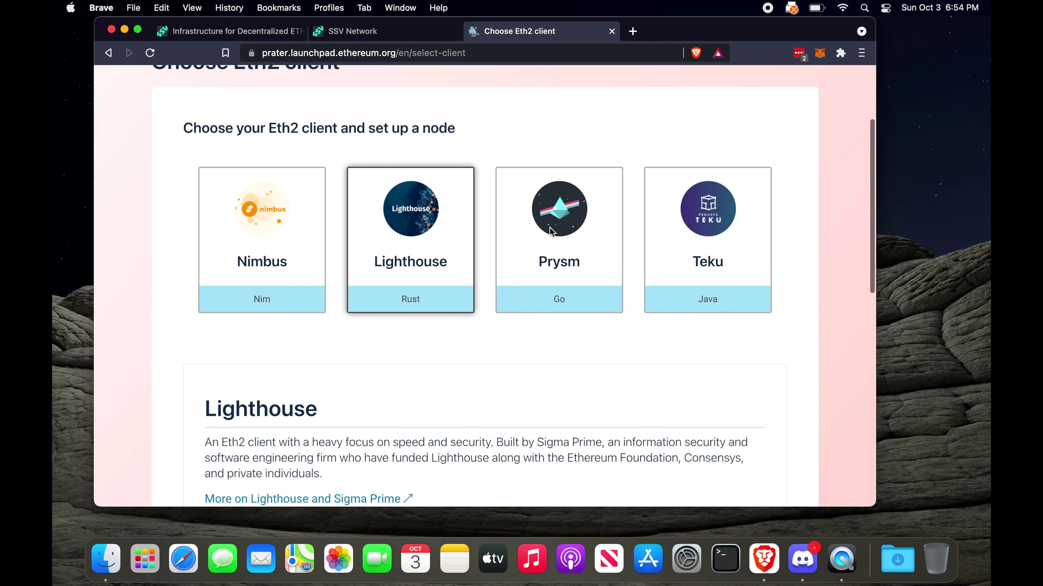
pyautogui.scroll(-5, 550, 230)
pyautogui.scroll(-7, 550, 227)
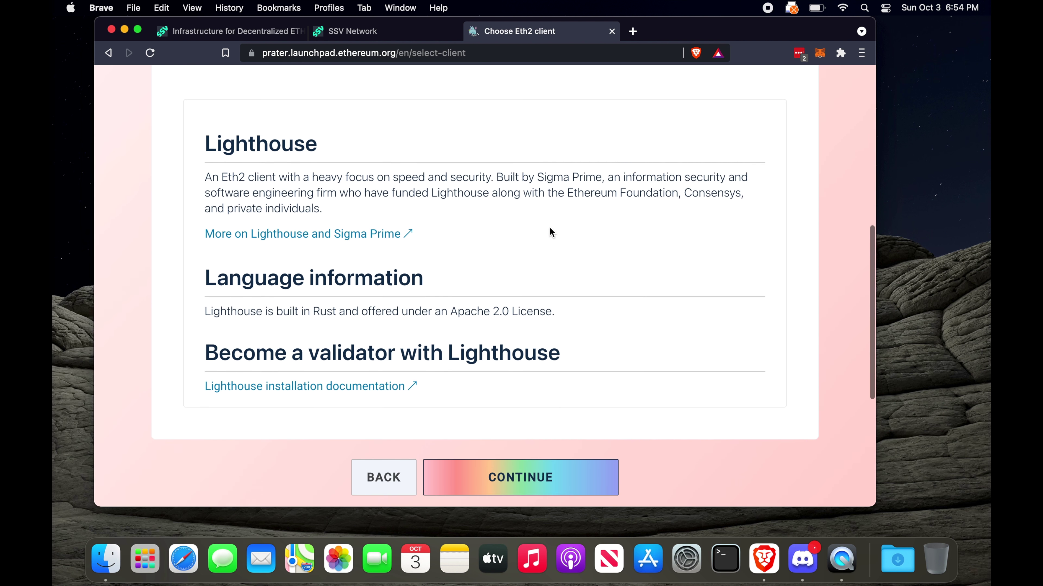
pyautogui.click(544, 356)
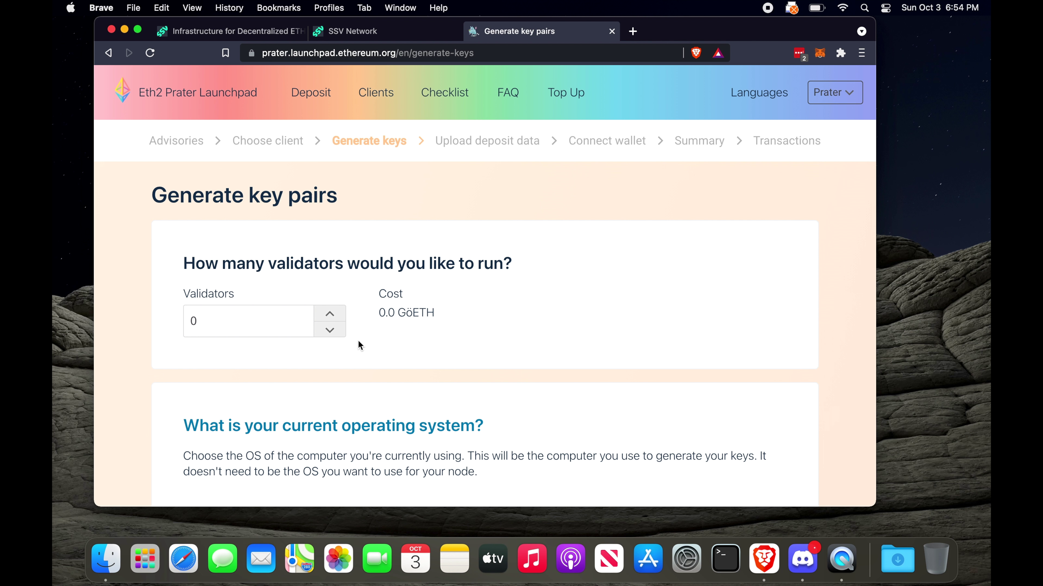
# Set the number of validators to 1 and choose Mac as the current operating system
pyautogui.click(330, 315)
pyautogui.scroll(-5, 428, 338)
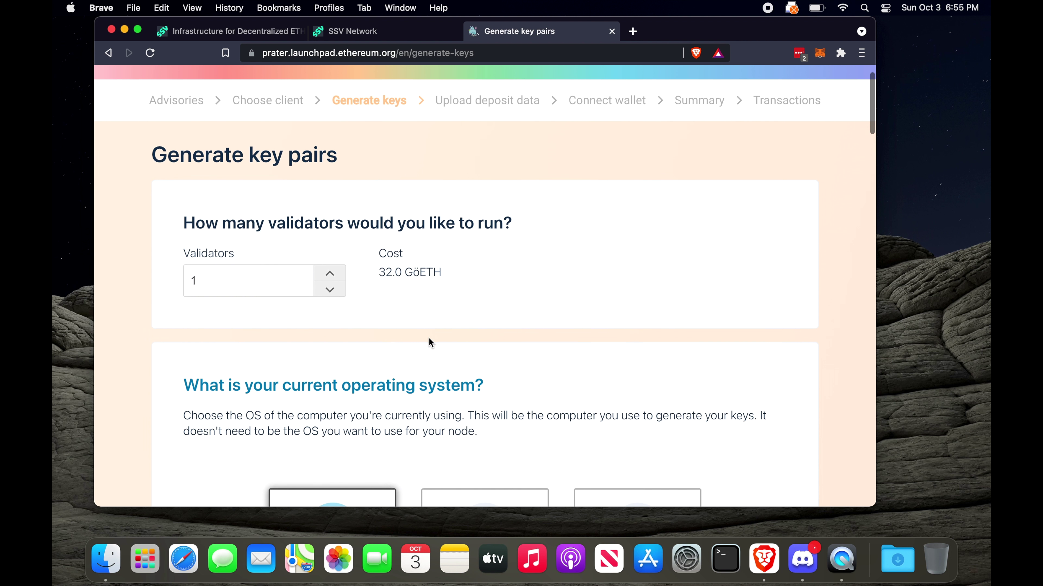
pyautogui.scroll(-2, 428, 337)
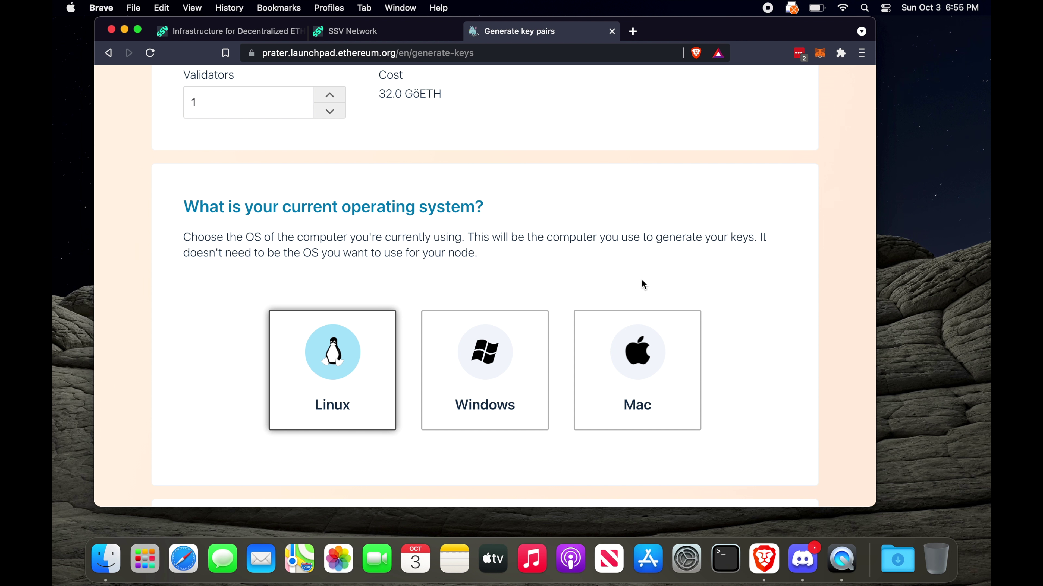
pyautogui.scroll(-1, 659, 282)
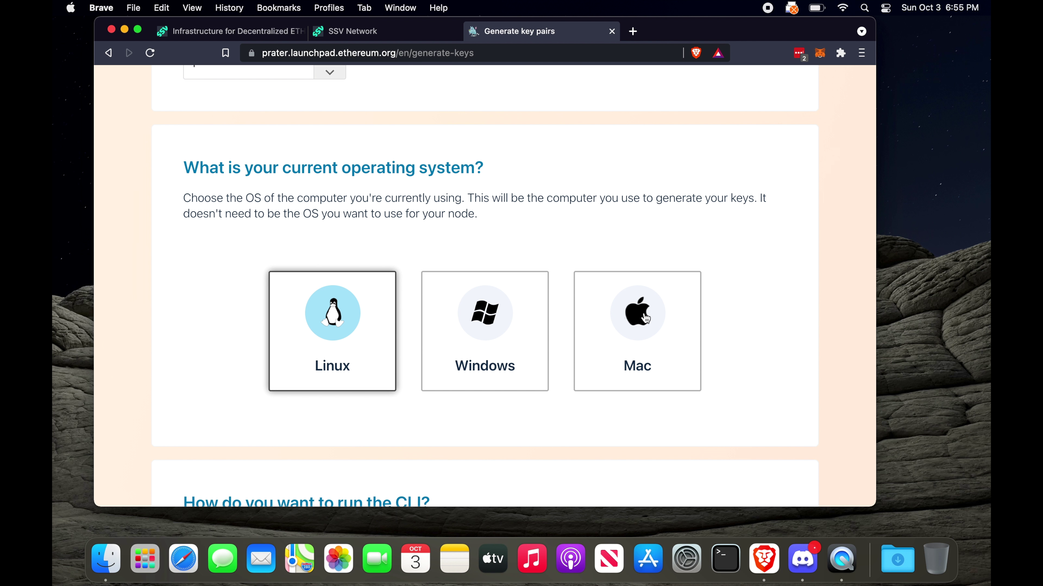
pyautogui.click(644, 320)
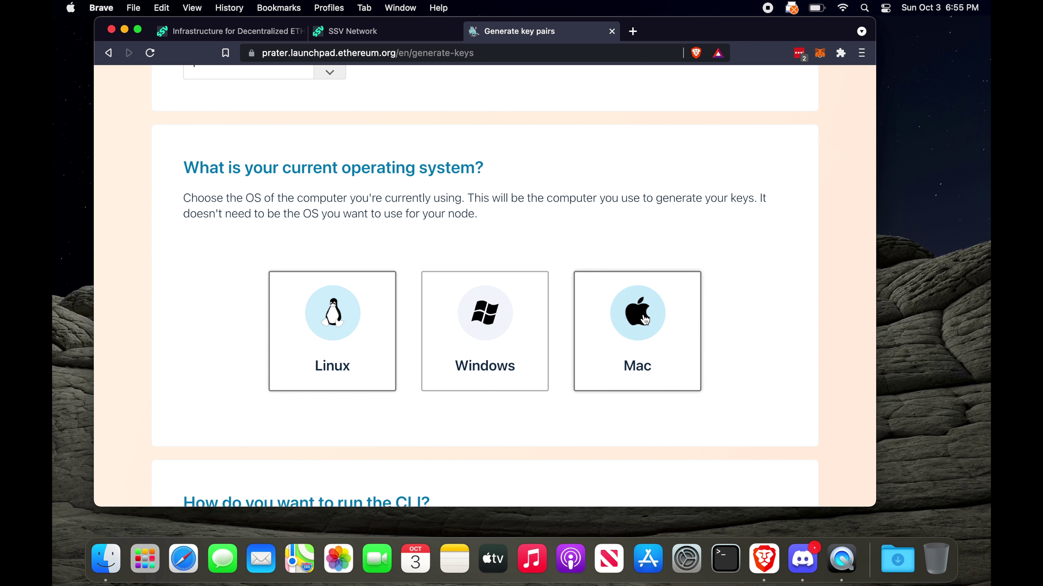
# Keep the Download CLI app option and open the deposit command line app's GitHub releases page
pyautogui.scroll(-1, 742, 367)
pyautogui.scroll(-5, 741, 367)
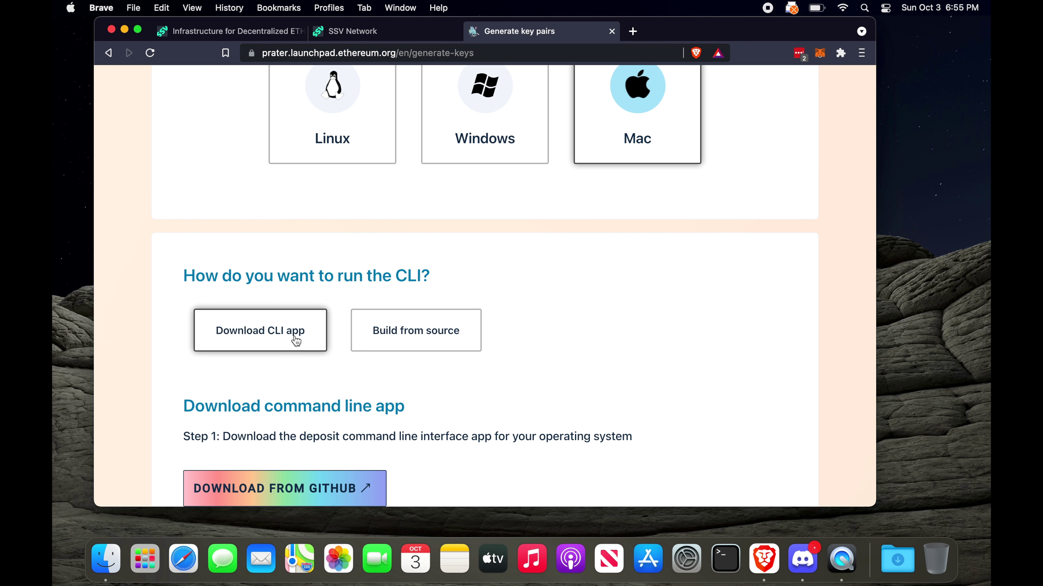
pyautogui.scroll(-2, 300, 354)
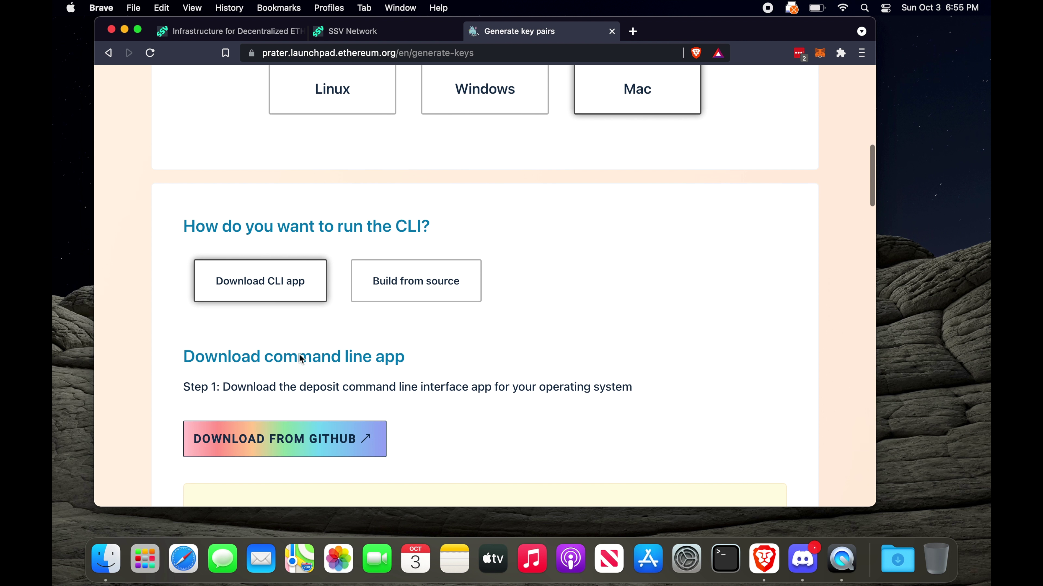
pyautogui.click(329, 433)
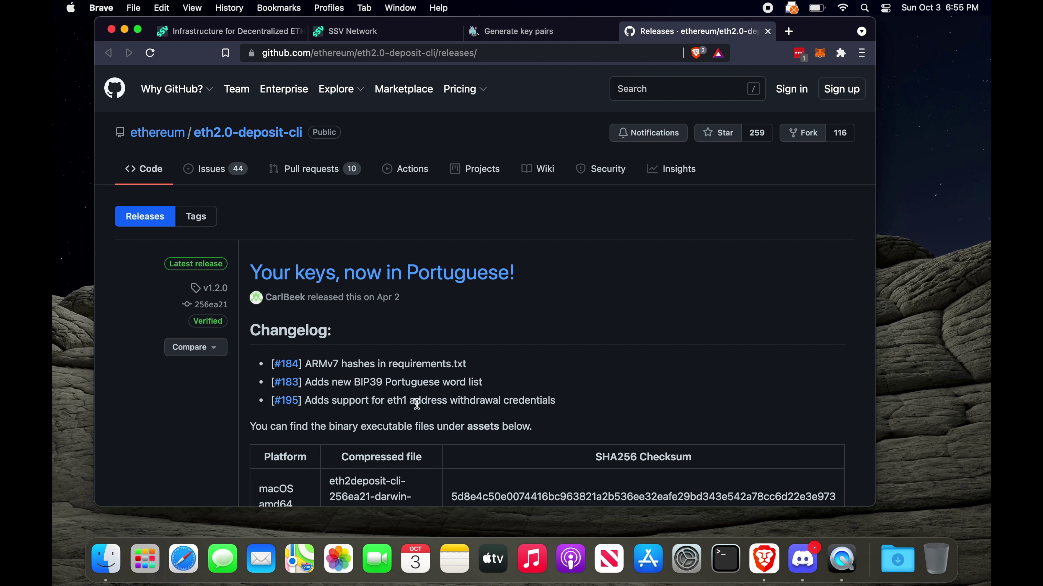
# Download eth2deposit-cli-256ea21-darwin-amd64.tar.gz from the latest release's assets and save it in Downloads
pyautogui.scroll(-6, 417, 404)
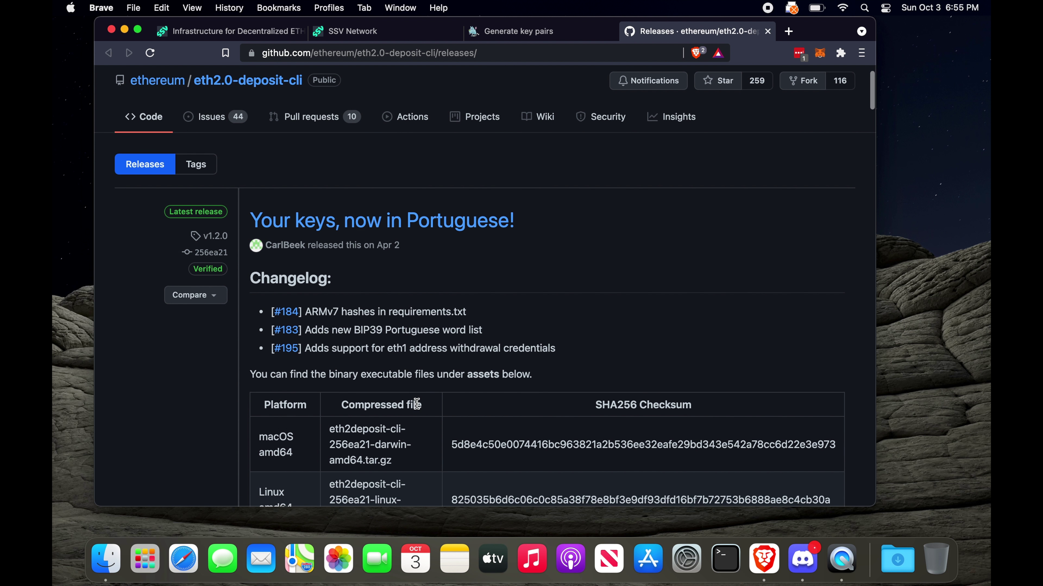
pyautogui.scroll(-5, 418, 408)
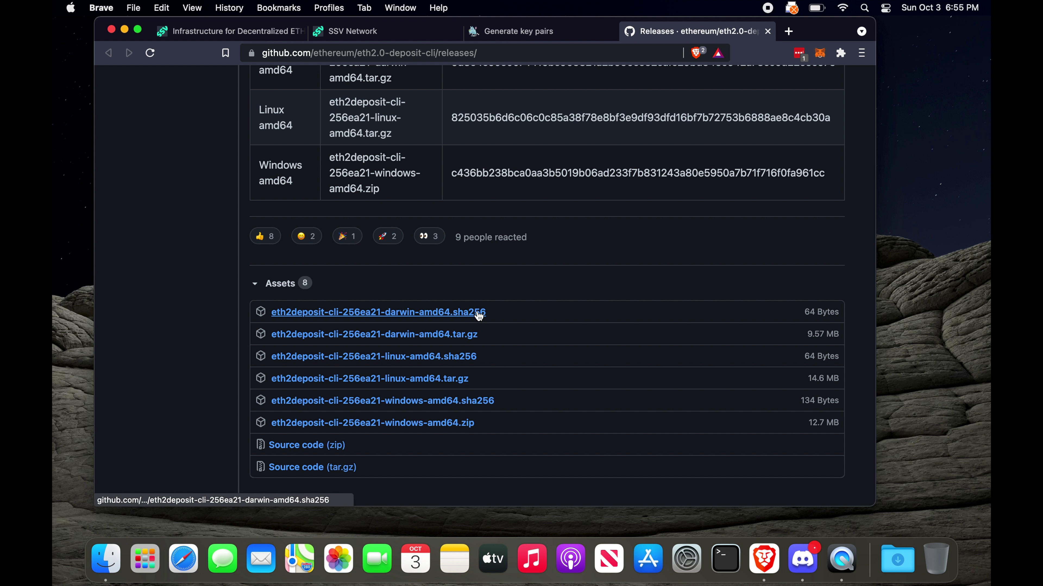
pyautogui.click(459, 337)
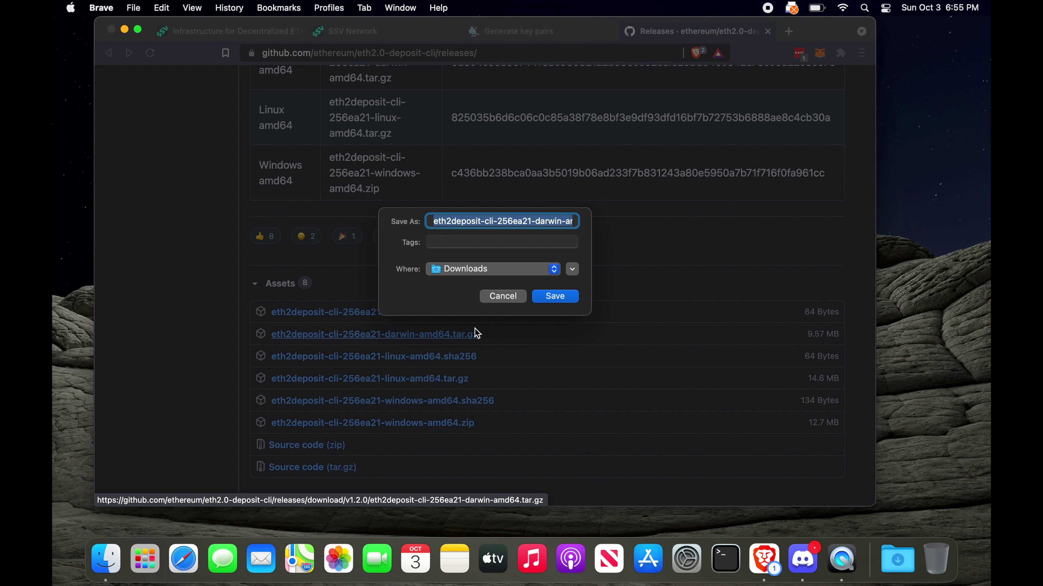
pyautogui.click(555, 296)
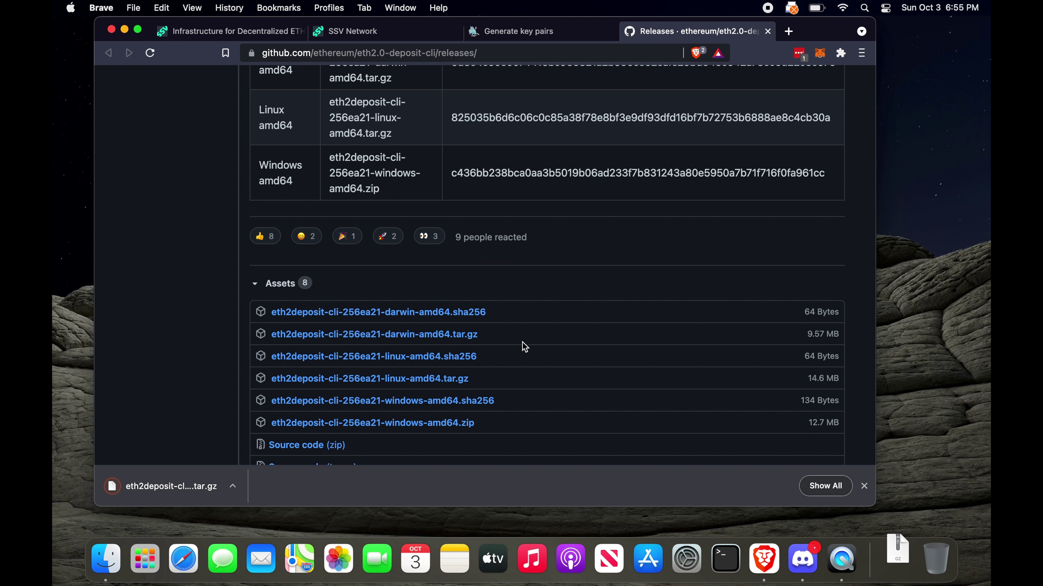
# Extract the downloaded archive and expand the eth2deposit-cli-256ea21-darwin-amd64 folder in Finder's Downloads
pyautogui.click(889, 574)
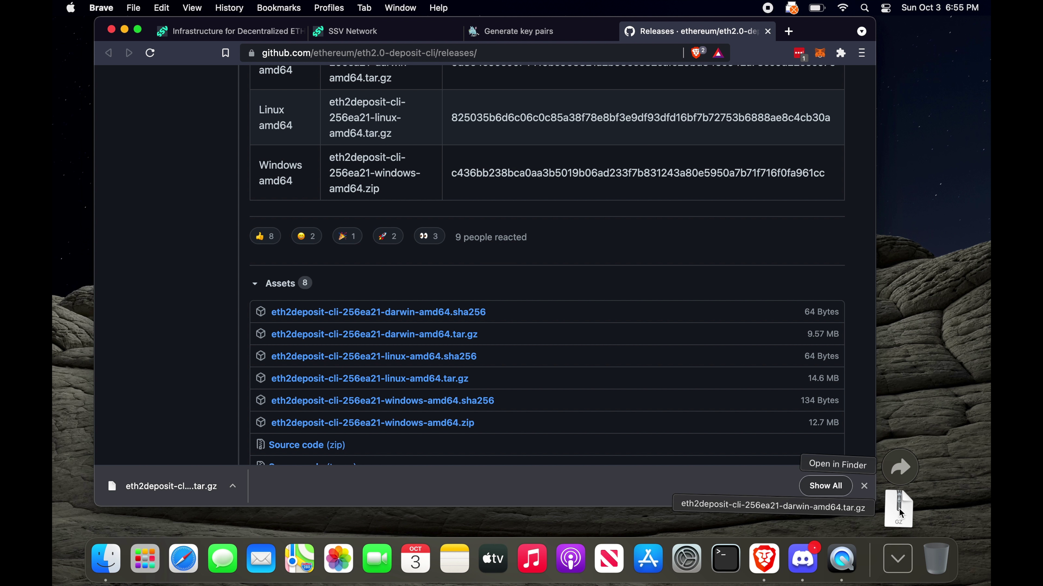
pyautogui.click(899, 509)
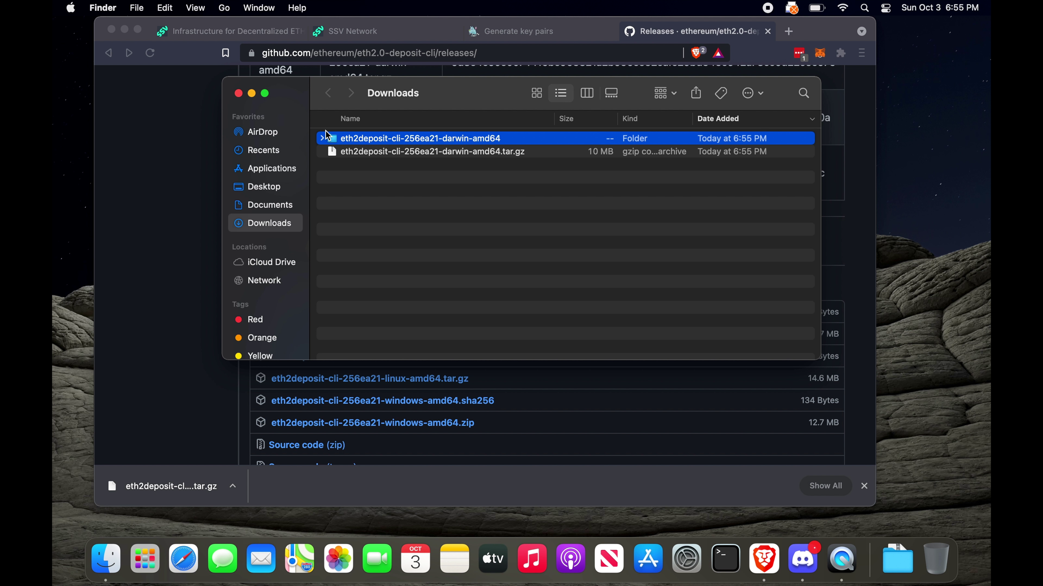
pyautogui.click(323, 139)
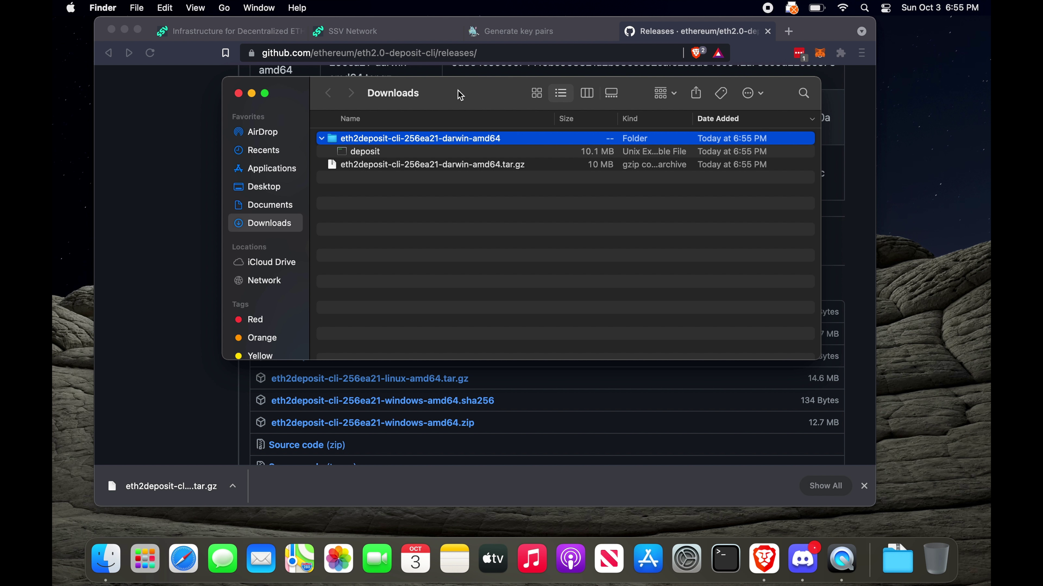
# Move the Finder window clear of the browser tabs and return to the launchpad's Generate key pairs page
pyautogui.moveTo(461, 96); pyautogui.dragTo(594, 210)
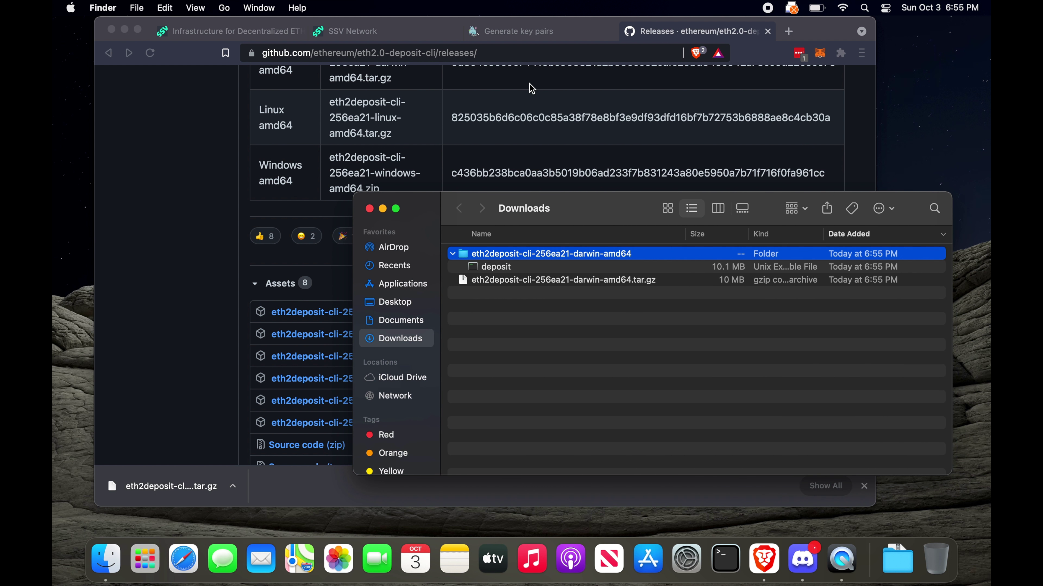
pyautogui.click(529, 31)
pyautogui.click(530, 31)
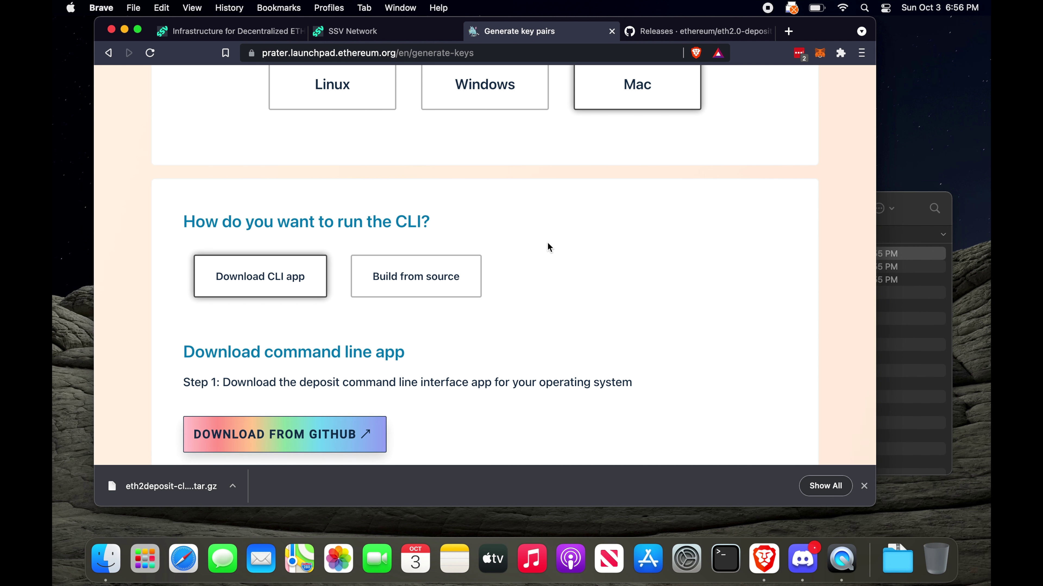
# Copy the command ./deposit new-mnemonic --num_validators 1 --chain prater from the launchpad's Step 2 instructions
pyautogui.scroll(-10, 548, 256)
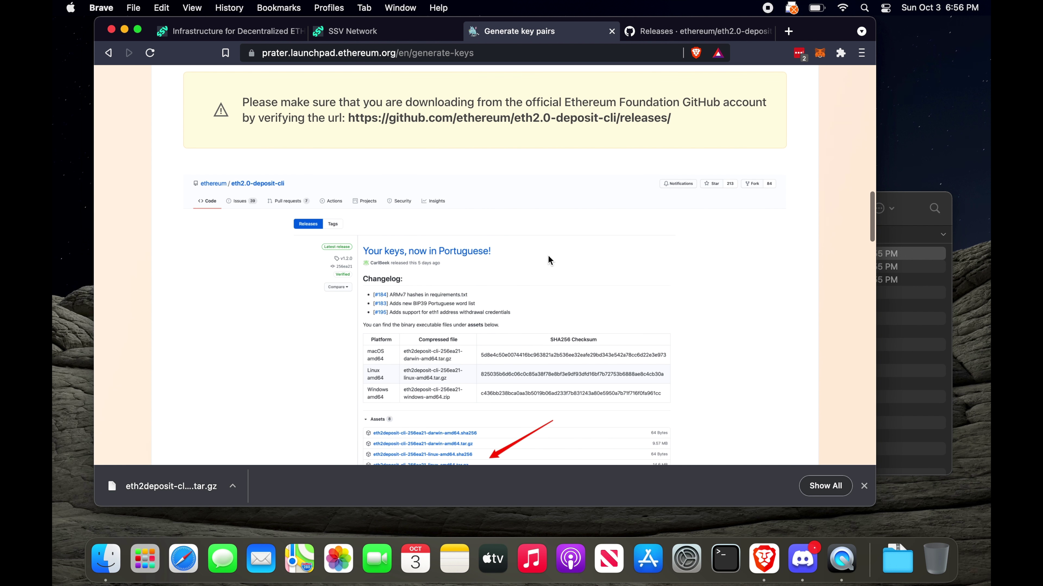
pyautogui.scroll(-7, 548, 257)
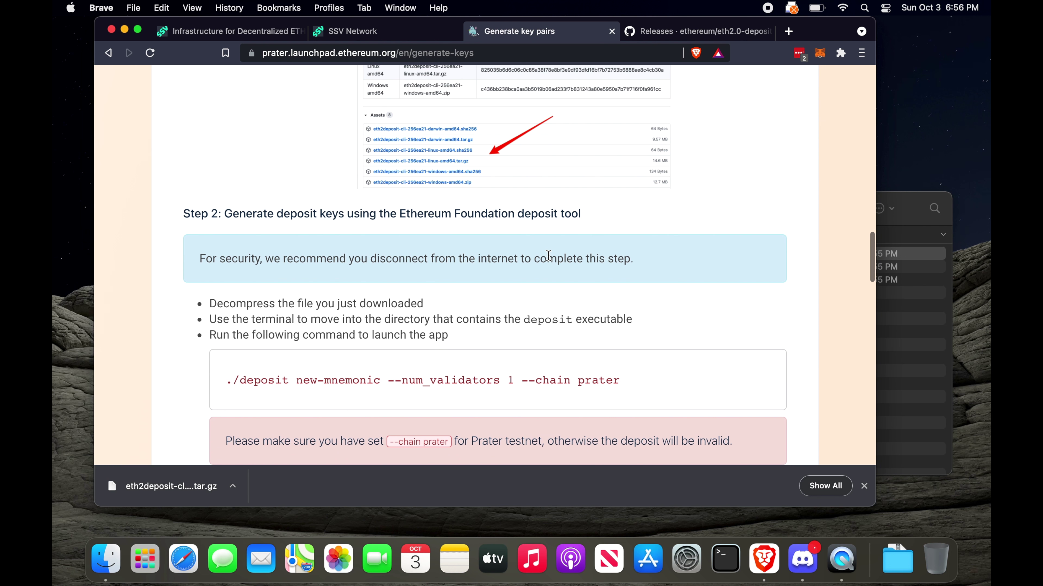
pyautogui.scroll(-2, 547, 255)
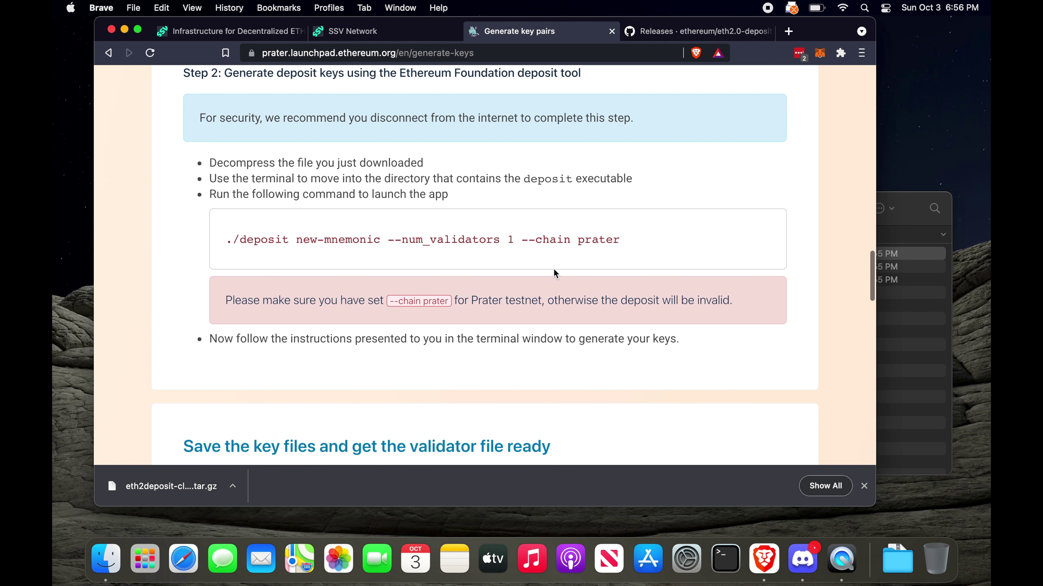
pyautogui.tripleClick(337, 239)
pyautogui.press('super+c')
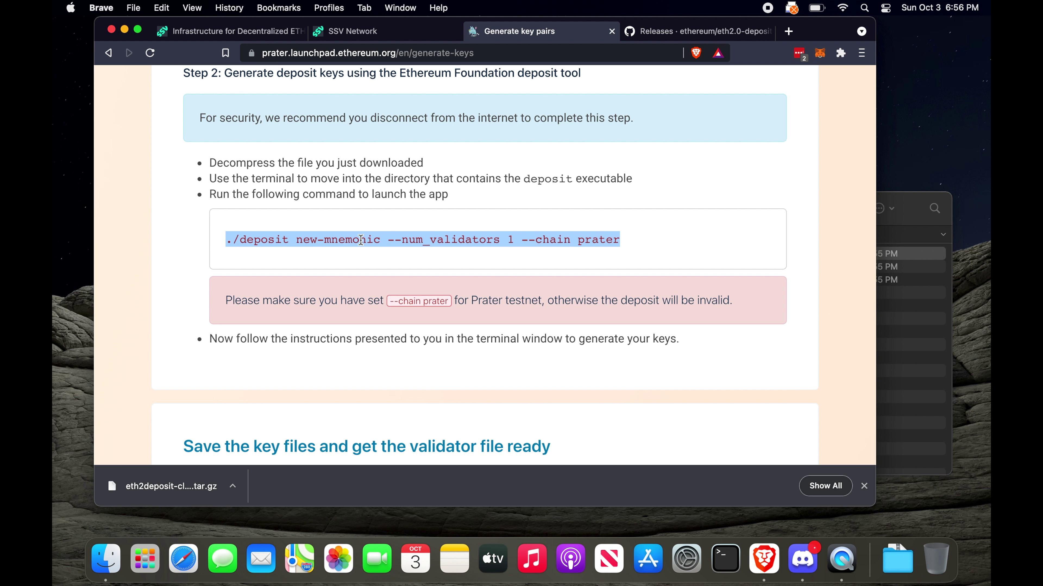
# Switch to Terminal and change into the Downloads directory
pyautogui.click(733, 561)
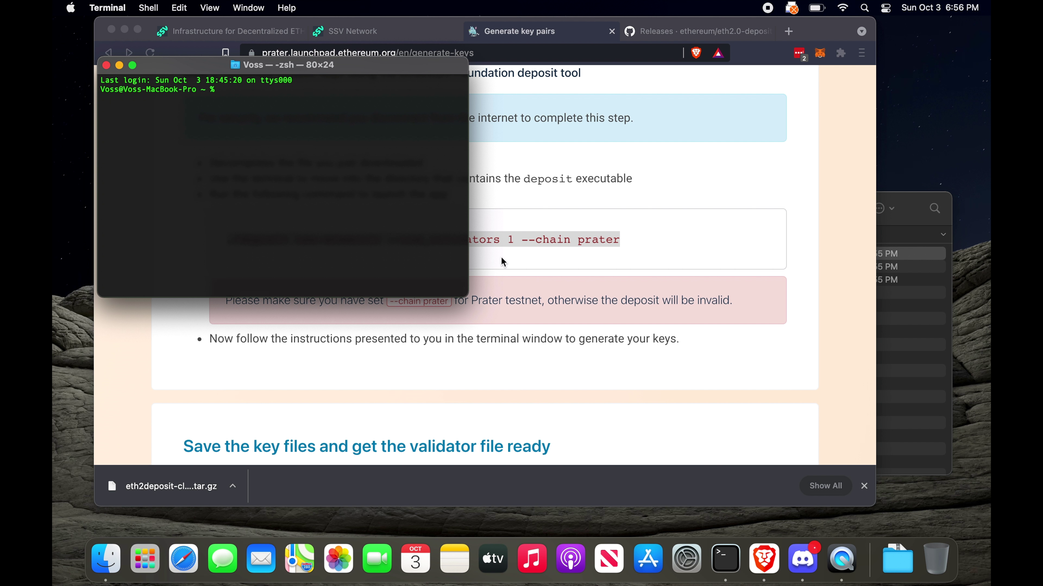
pyautogui.write('cd Dow')
pyautogui.press('Tab')
pyautogui.press('Return')
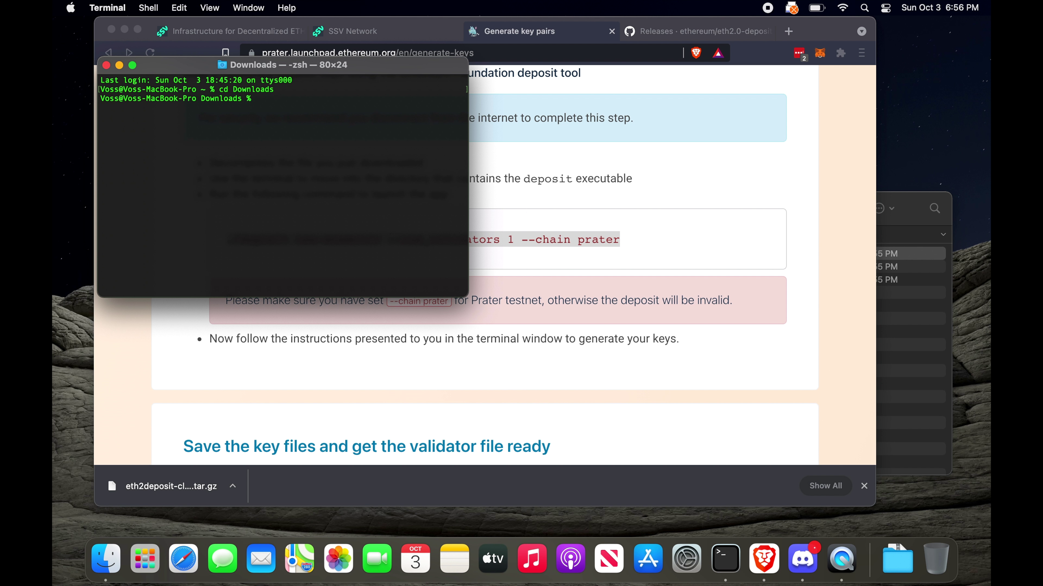
# List the contents of Downloads and change into the eth2deposit-cli-256ea21-darwin-amd64 directory
pyautogui.write('ls')
pyautogui.press('Return')
pyautogui.write('cd')
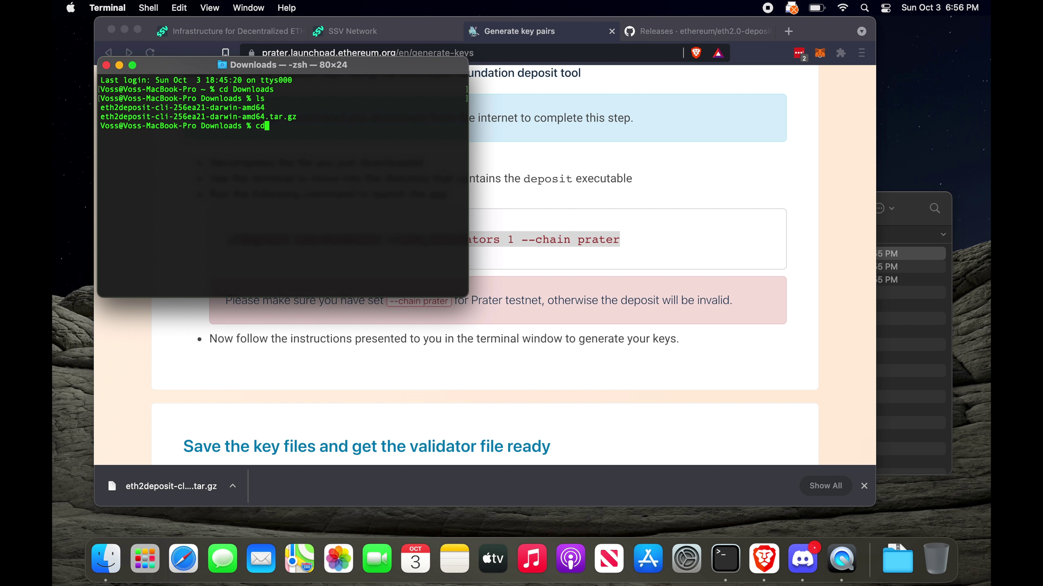
pyautogui.write(' eth')
pyautogui.press('Tab')
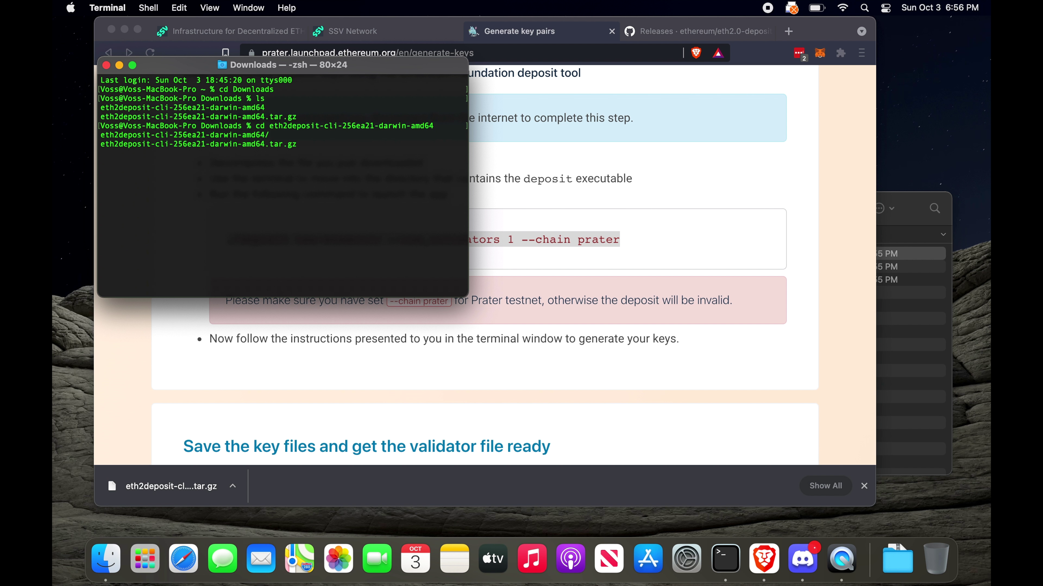
pyautogui.press('Return')
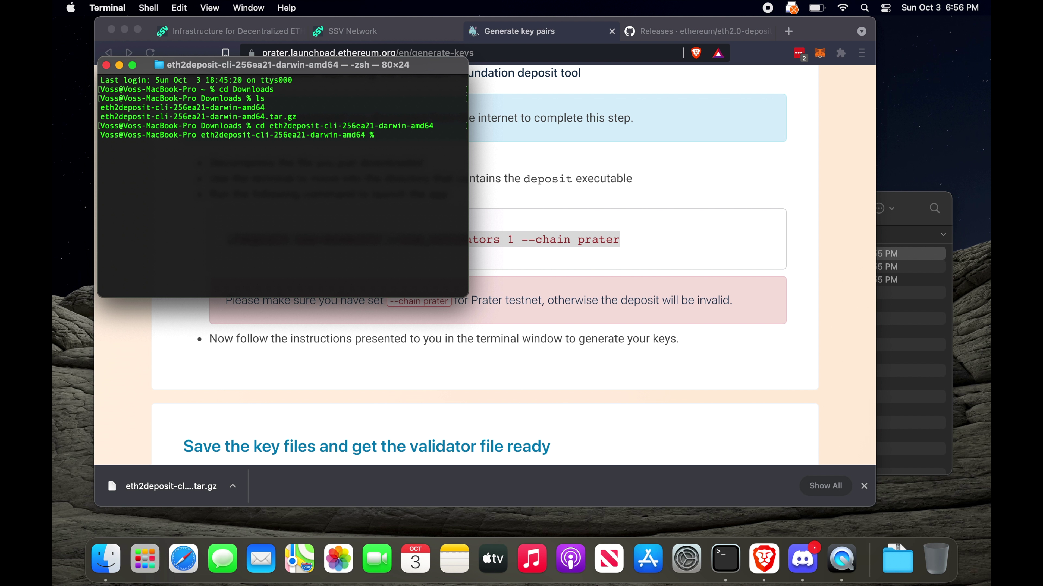
# Move the Terminal window clear of the launchpad's command and run ./deposit new-mnemonic --num_validators 1 --chain prater
pyautogui.press('BackSpace')
pyautogui.press('BackSpace')
pyautogui.moveTo(429, 66); pyautogui.dragTo(527, 268)
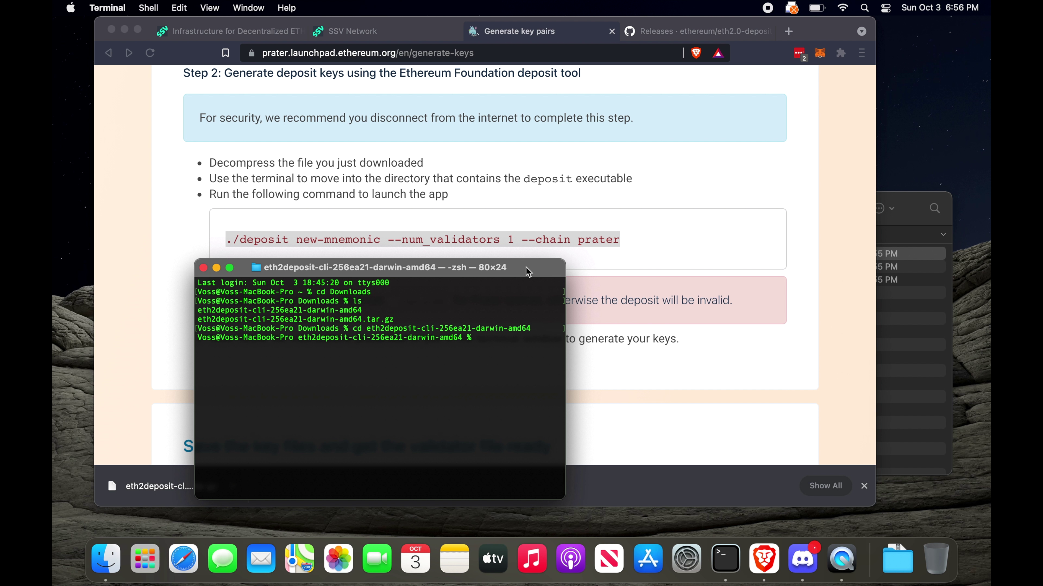
pyautogui.press('super+v')
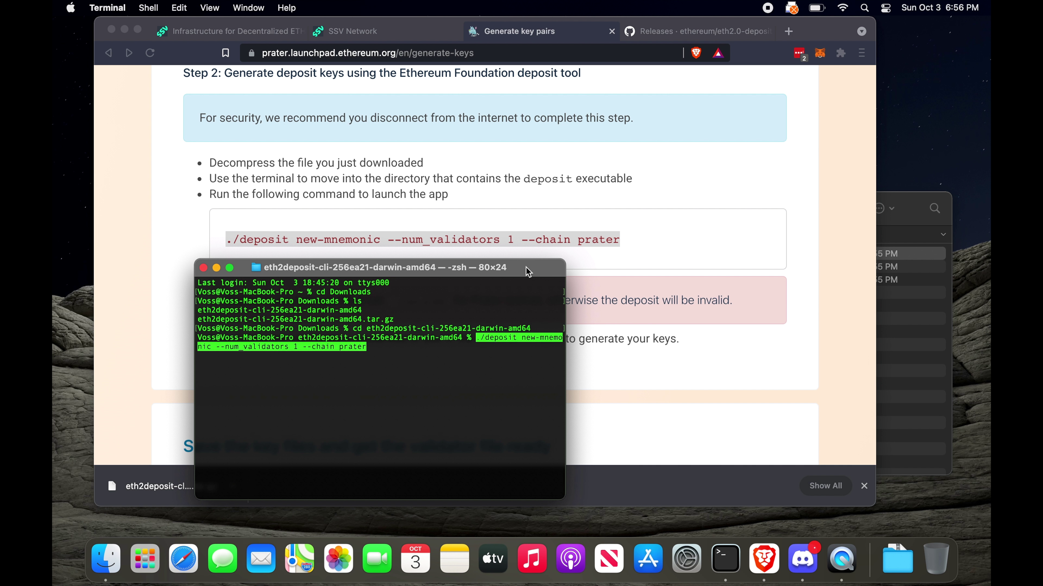
pyautogui.press('Return')
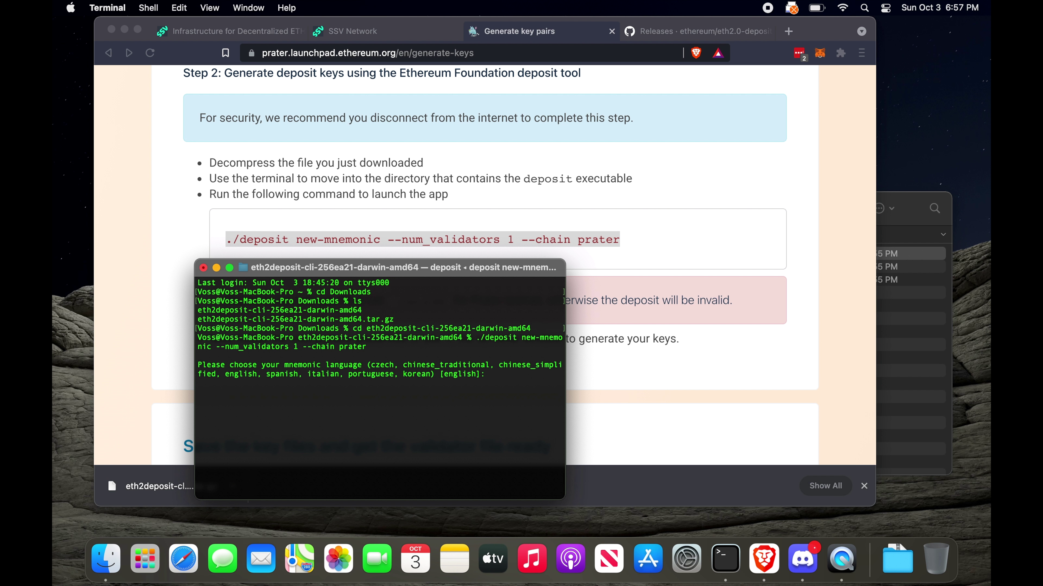
# Set the mnemonic language to english, then enter and confirm the password that secures the validator keystore
pyautogui.write('english')
pyautogui.press('Return')
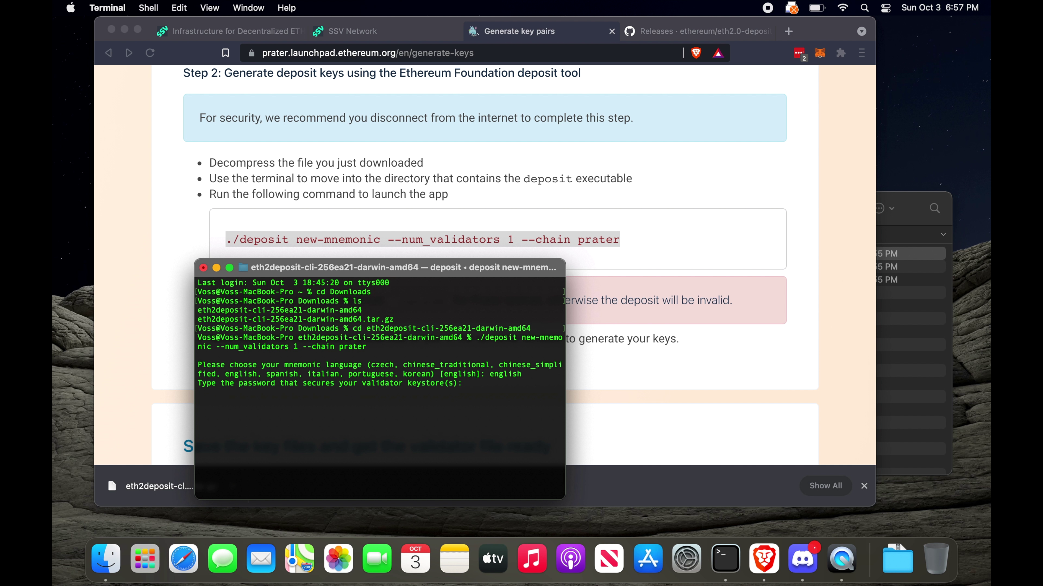
pyautogui.press('Return')
pyautogui.press('Return')
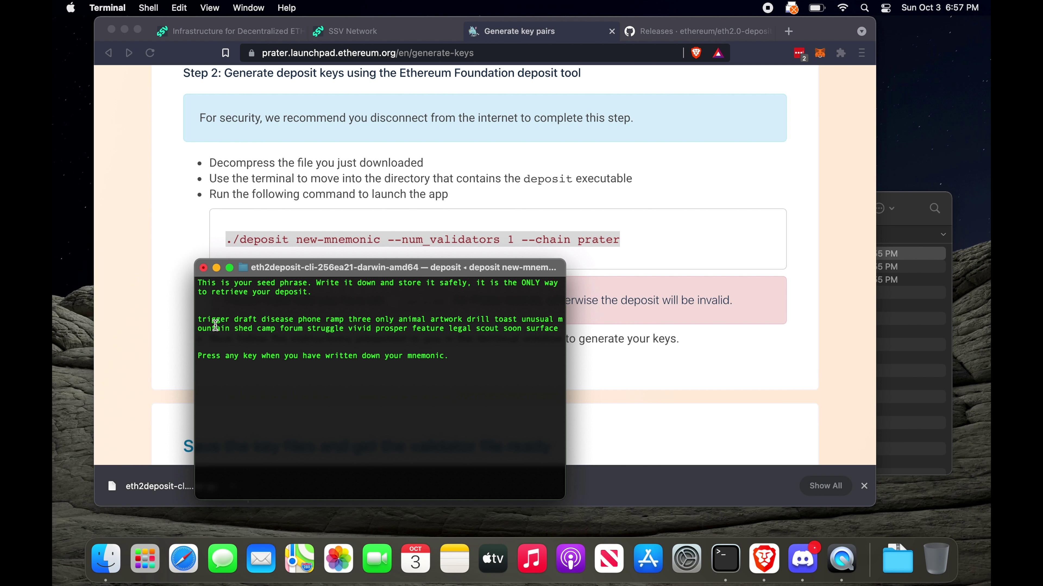
# Copy the generated seed phrase from Terminal and paste it into a new TextEdit document
pyautogui.moveTo(197, 319); pyautogui.dragTo(566, 330)
pyautogui.press('super+c')
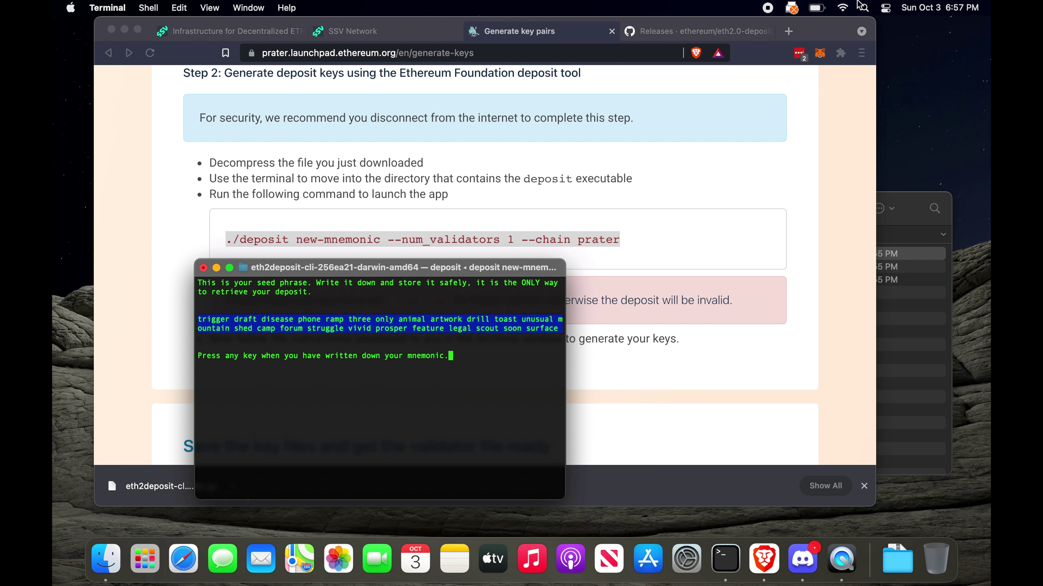
pyautogui.click(864, 8)
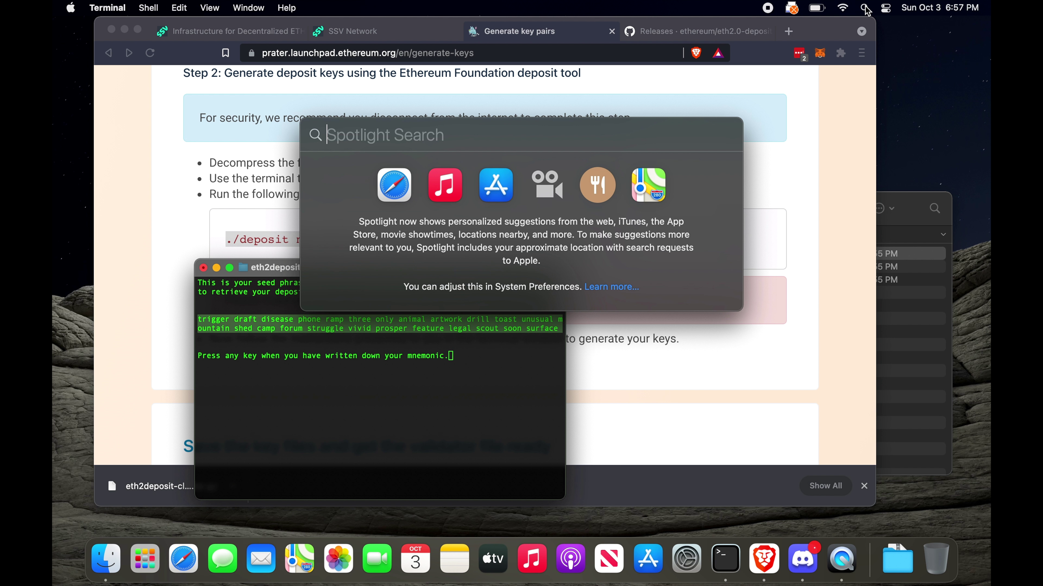
pyautogui.write('tex')
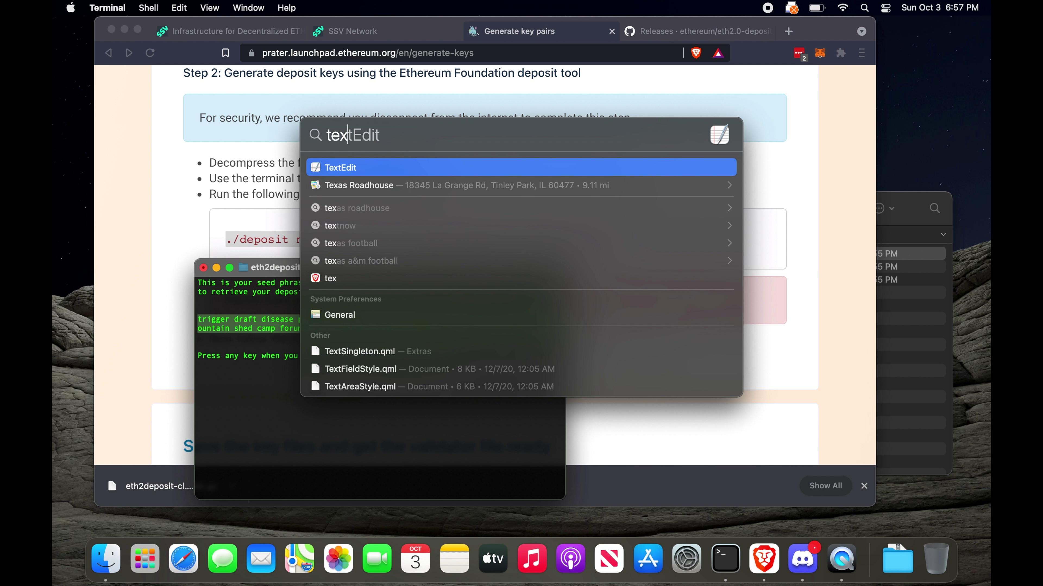
pyautogui.press('Return')
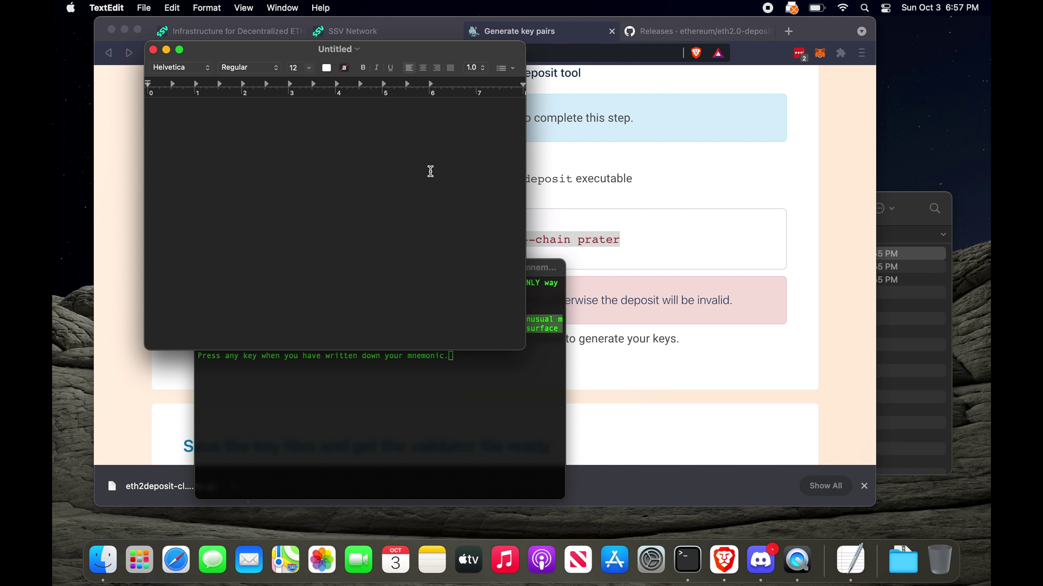
pyautogui.press('super+v')
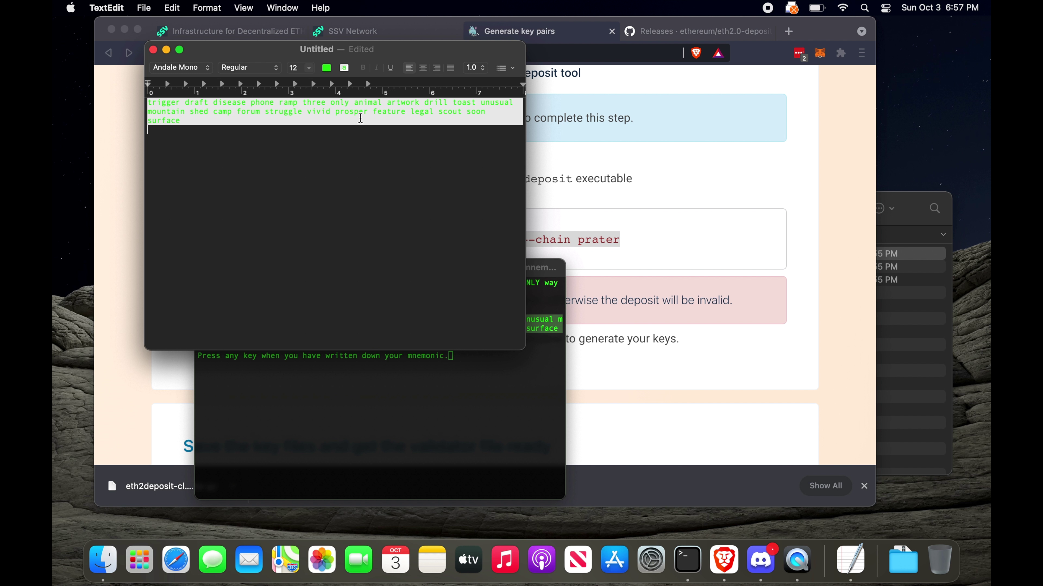
# Copy the seed phrase from the TextEdit document, set that window beside Terminal, and confirm the mnemonic in the deposit tool
pyautogui.press('super+a')
pyautogui.press('super+c')
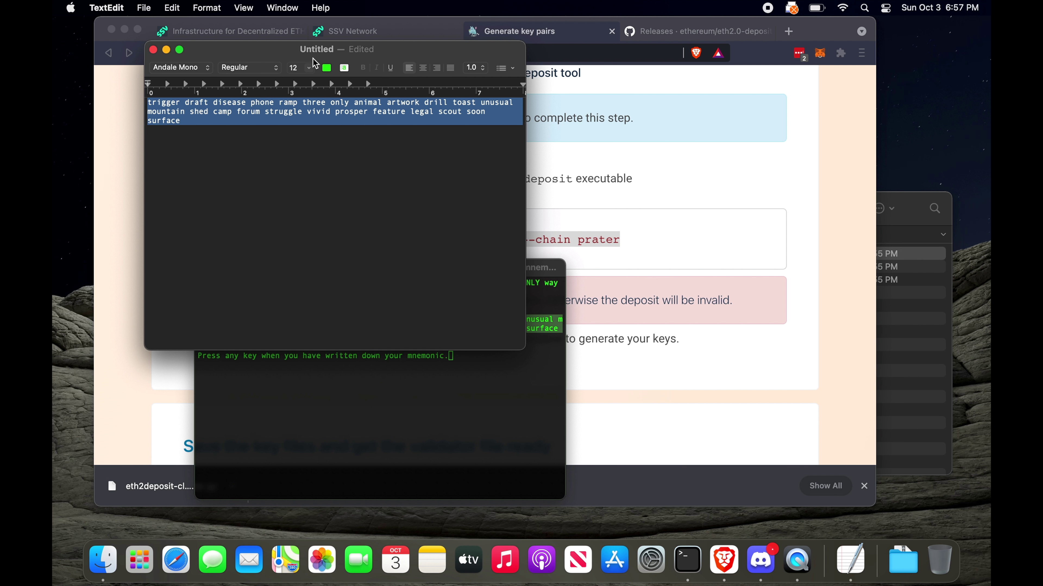
pyautogui.moveTo(390, 51); pyautogui.dragTo(827, 47)
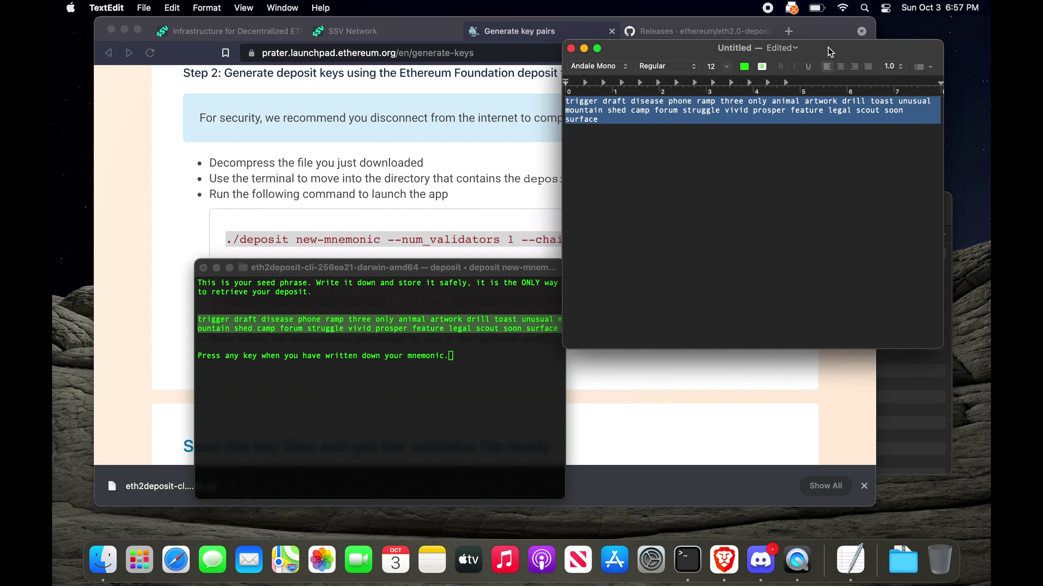
pyautogui.click(489, 266)
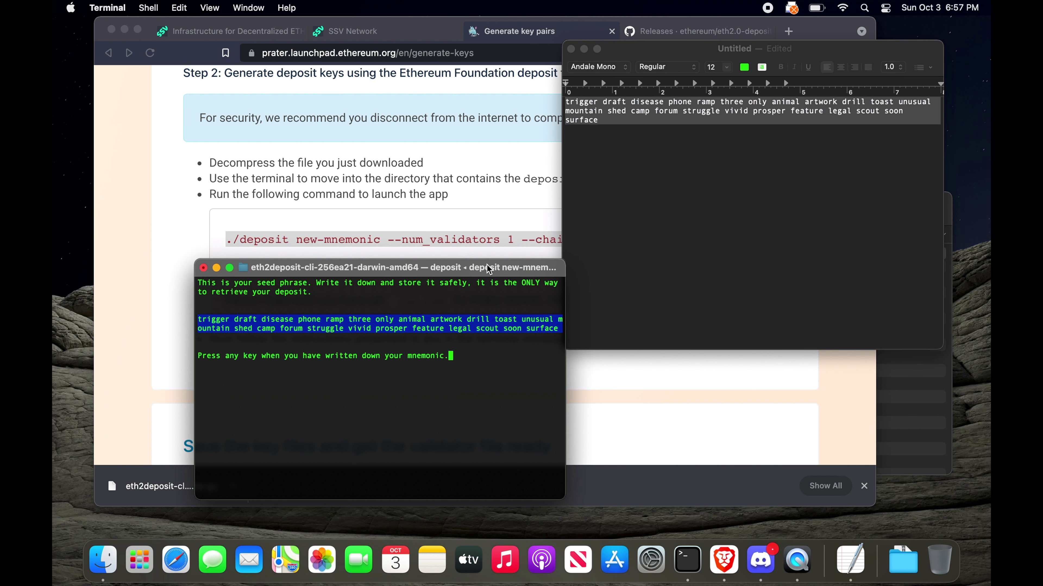
pyautogui.press('Return')
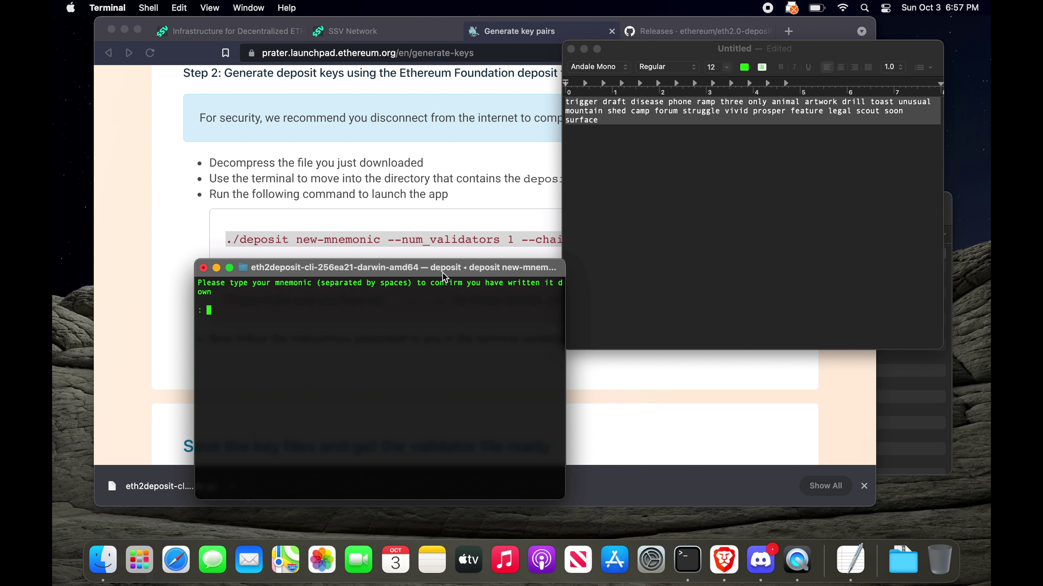
pyautogui.press('super+v')
pyautogui.press('Return')
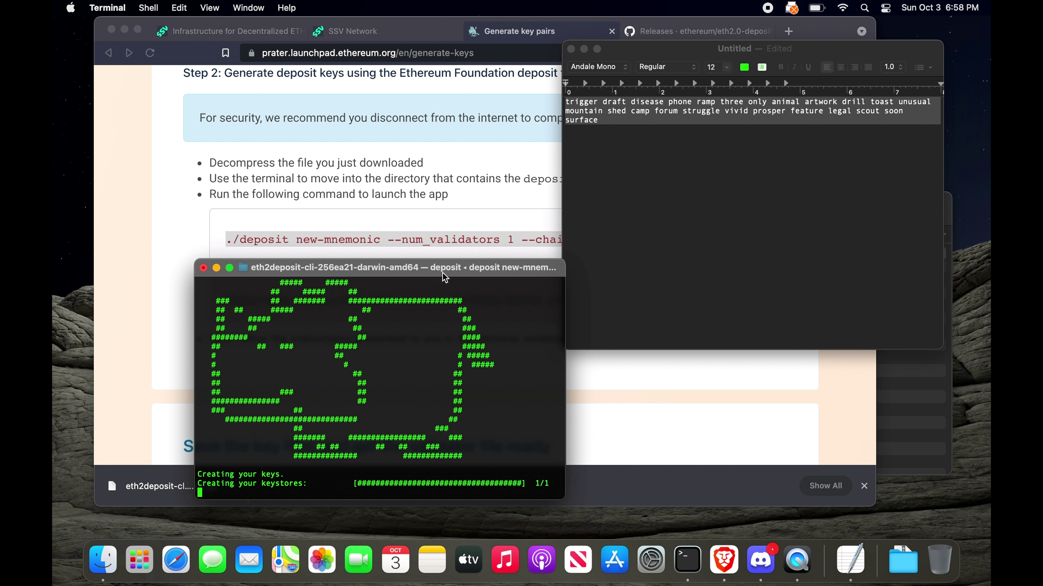
# Close out the deposit tool in Terminal and open the validator_keys folder inside eth2deposit-cli-256ea21-darwin-amd64 in Finder
pyautogui.moveTo(446, 275); pyautogui.dragTo(356, 192)
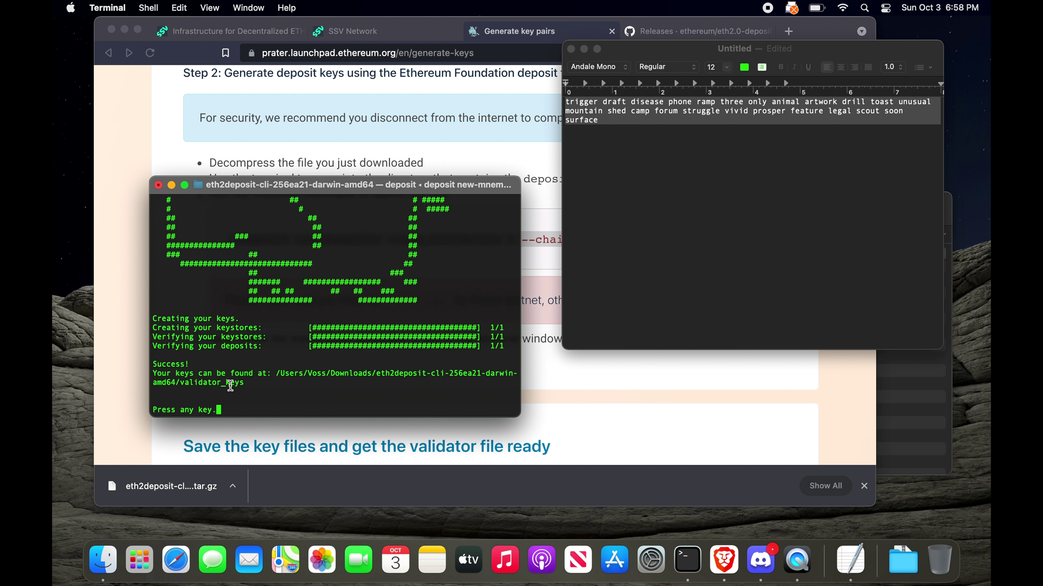
pyautogui.press('Return')
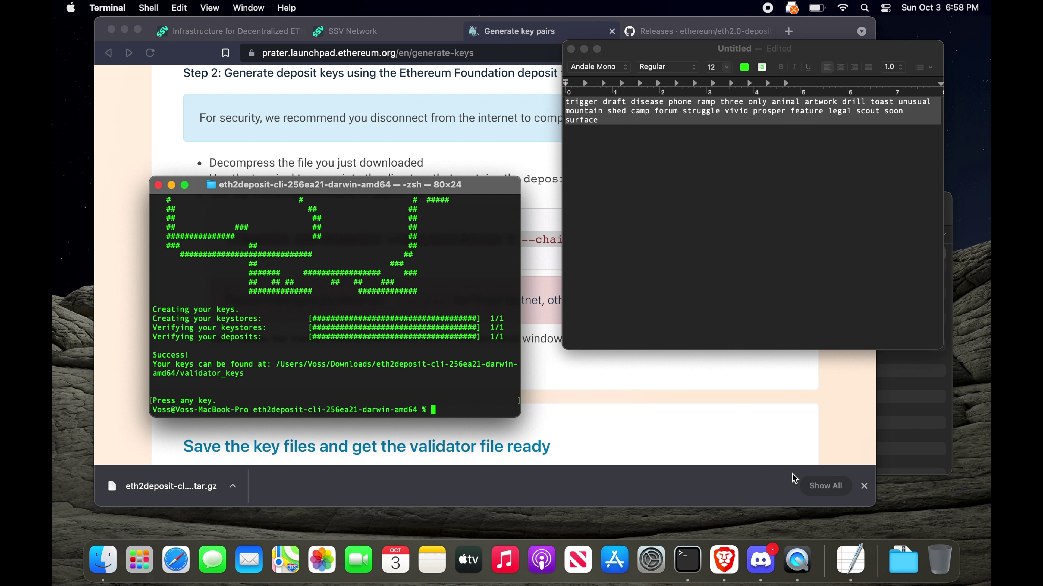
pyautogui.click(907, 564)
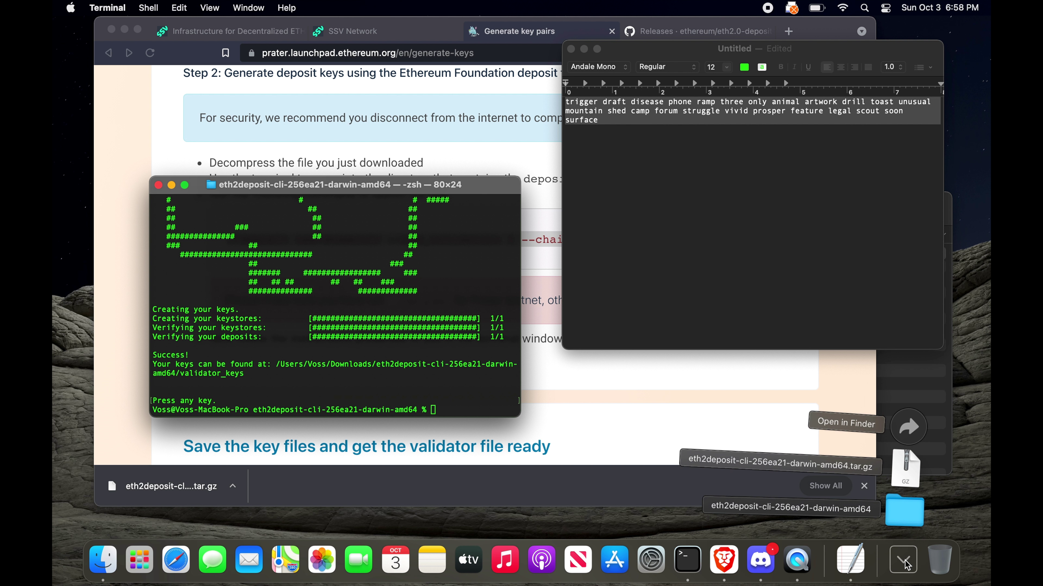
pyautogui.click(902, 510)
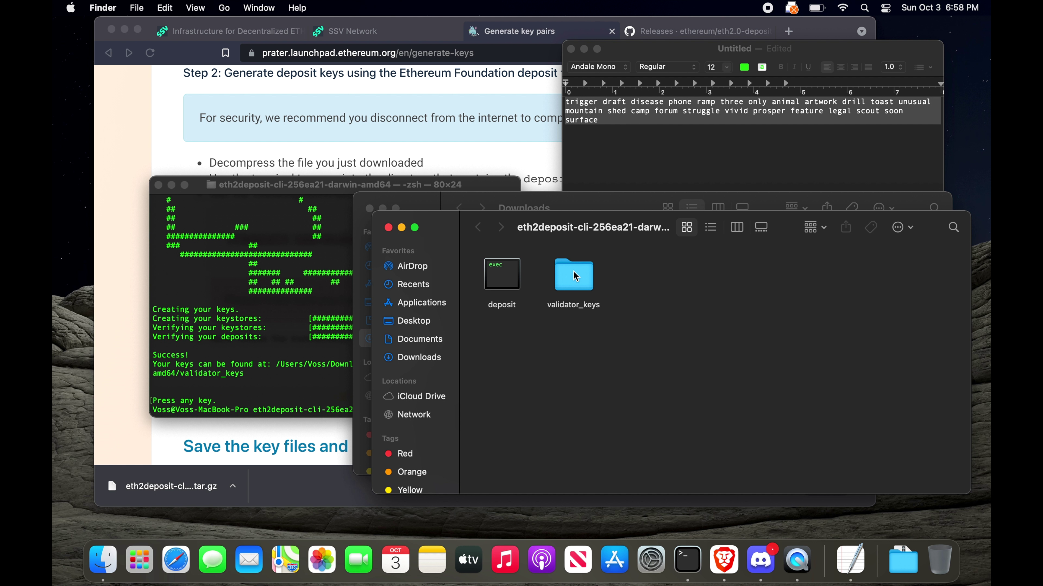
pyautogui.doubleClick(574, 290)
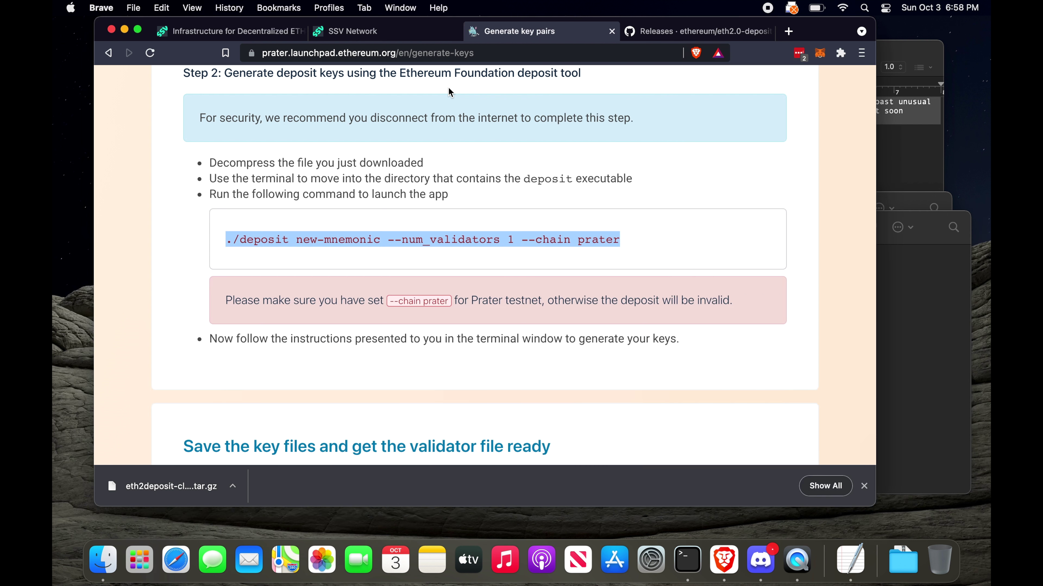
# Return to the launchpad, acknowledge keeping the keys safe and writing down the mnemonic phrase, and continue to Upload deposit data
pyautogui.click(448, 87)
pyautogui.scroll(-10, 474, 203)
pyautogui.scroll(-13, 473, 201)
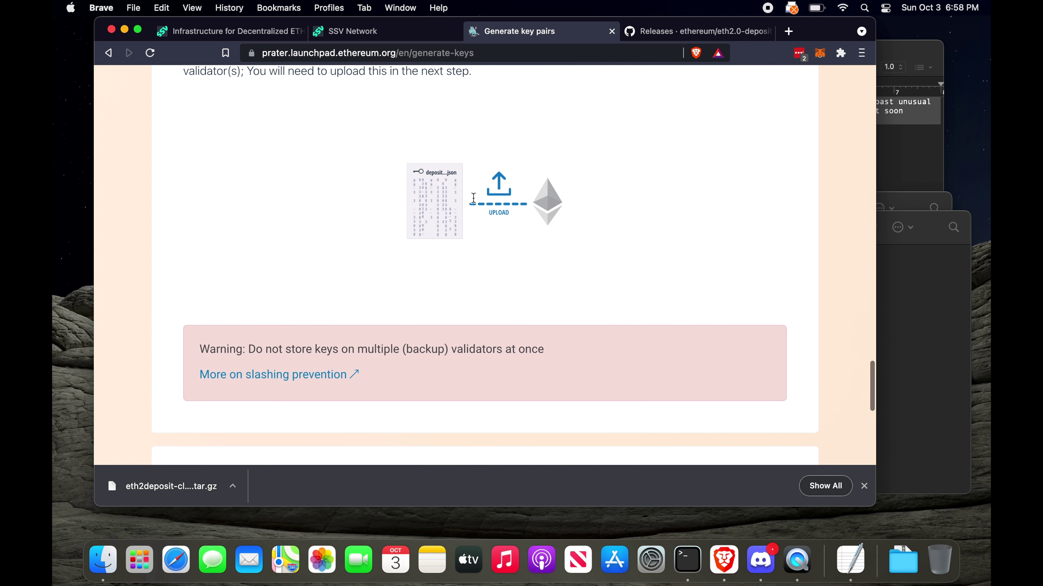
pyautogui.scroll(-7, 474, 197)
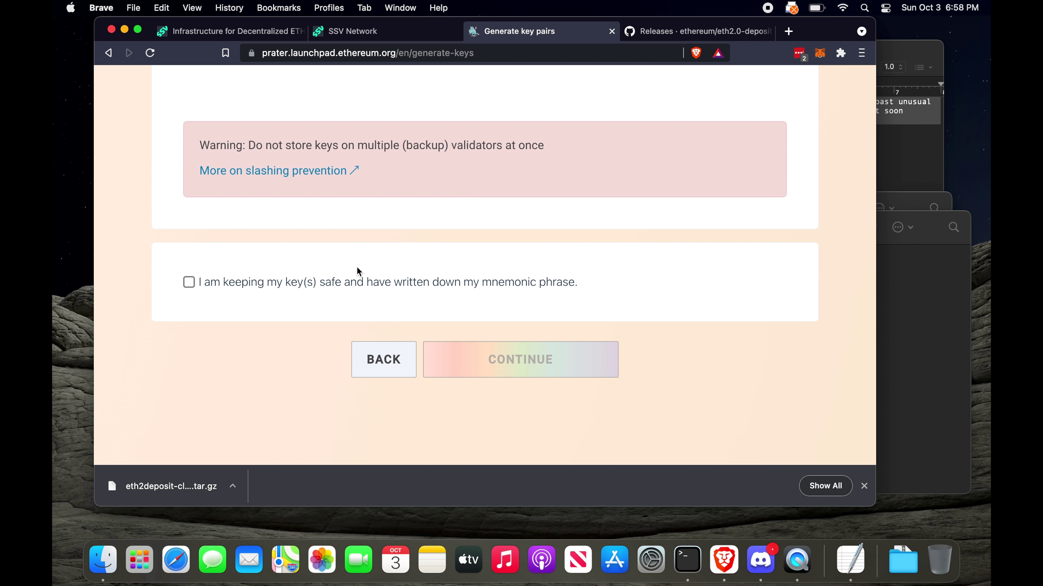
pyautogui.click(333, 285)
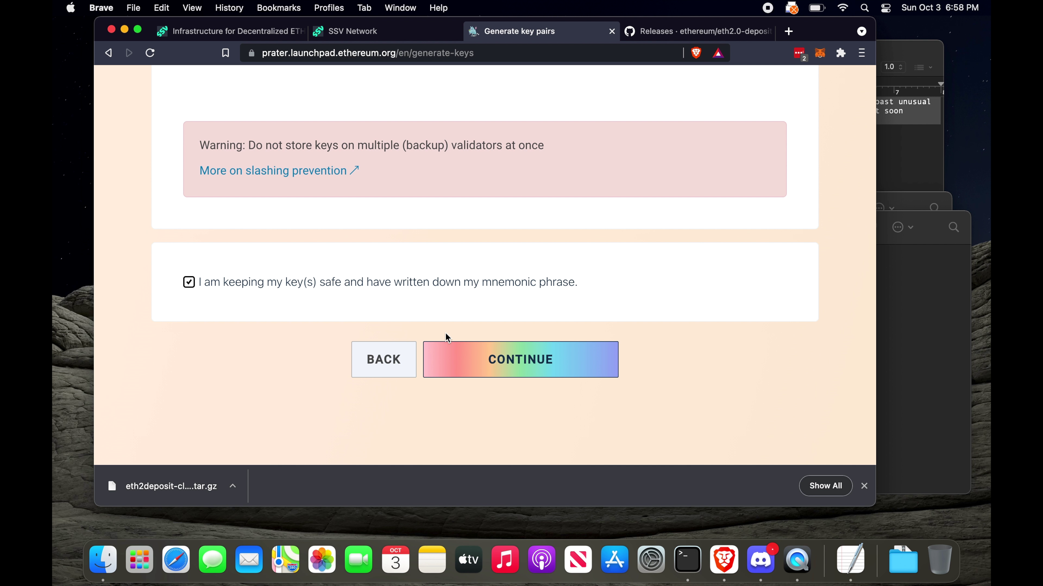
pyautogui.click(479, 358)
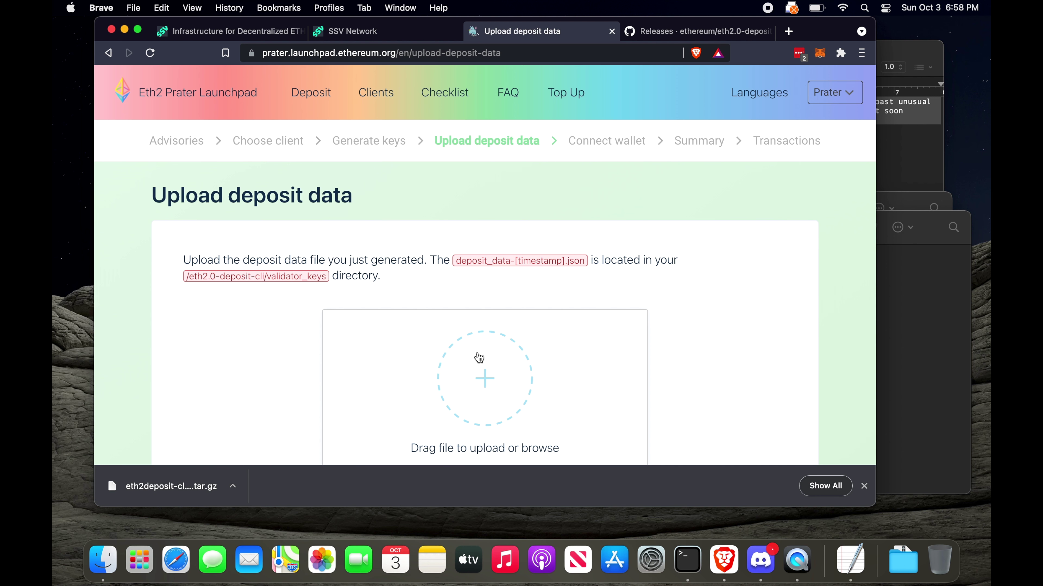
# Upload deposit_data-1633305480.json from the validator_keys folder inside the eth2deposit folder in Downloads, and continue to Connect wallet
pyautogui.scroll(-3, 477, 355)
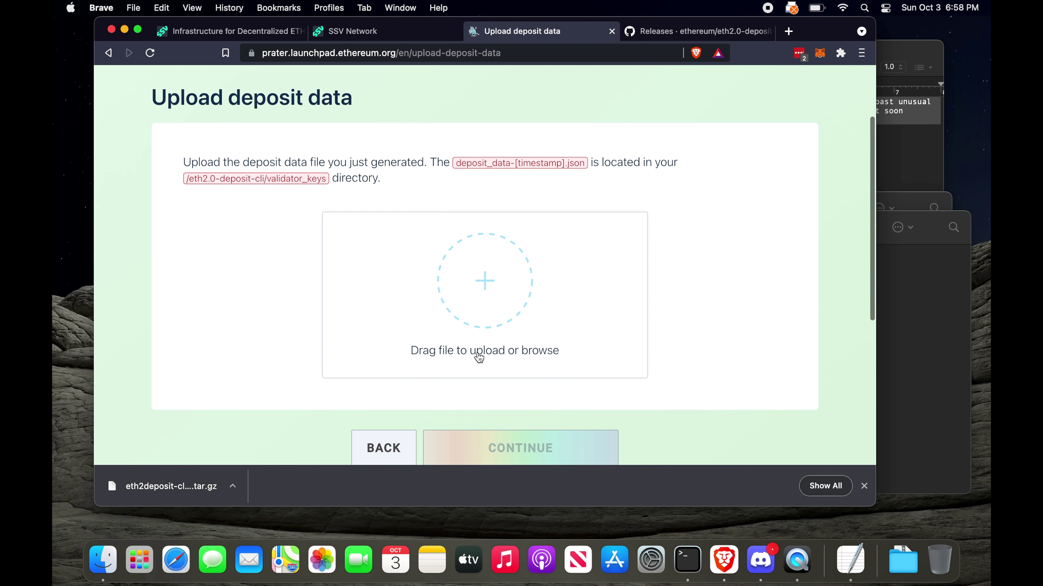
pyautogui.click(493, 293)
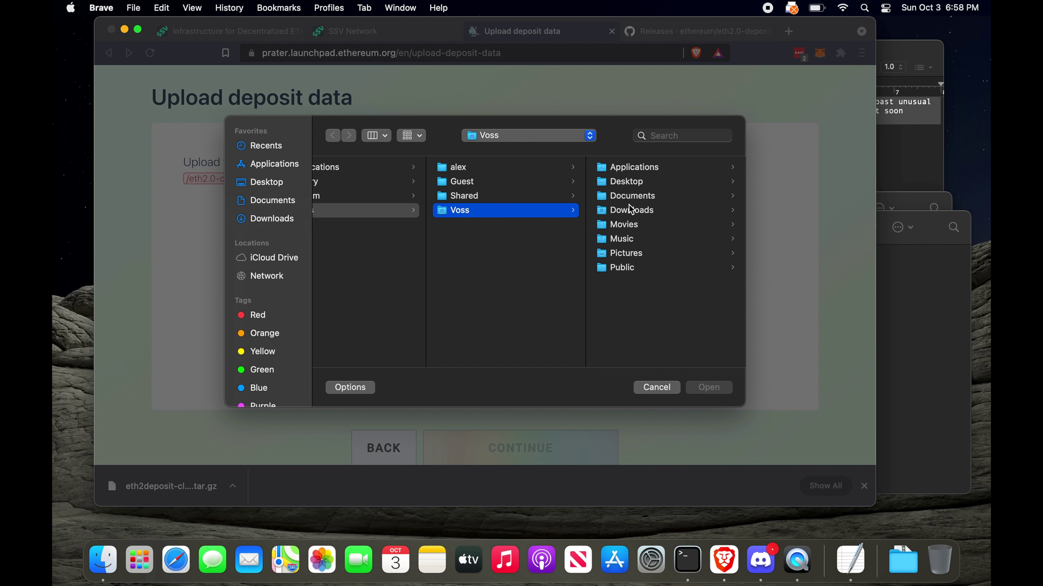
pyautogui.click(636, 210)
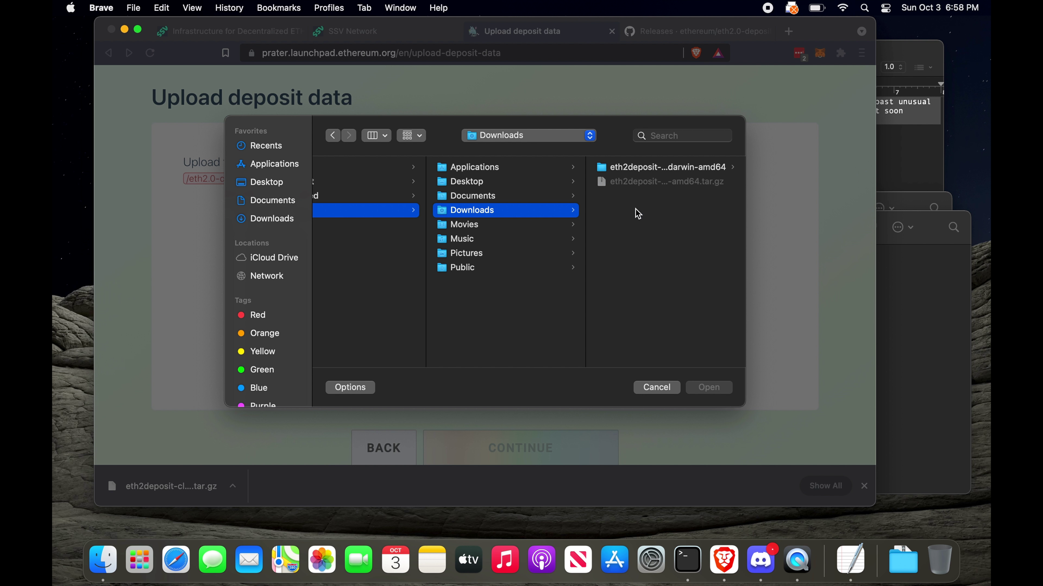
pyautogui.click(670, 168)
pyautogui.click(648, 185)
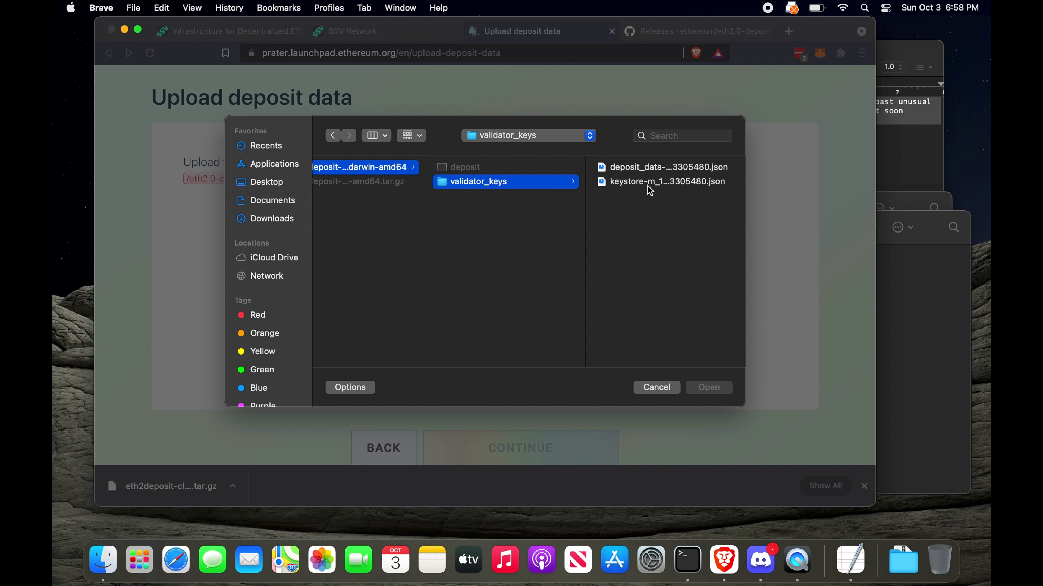
pyautogui.click(678, 170)
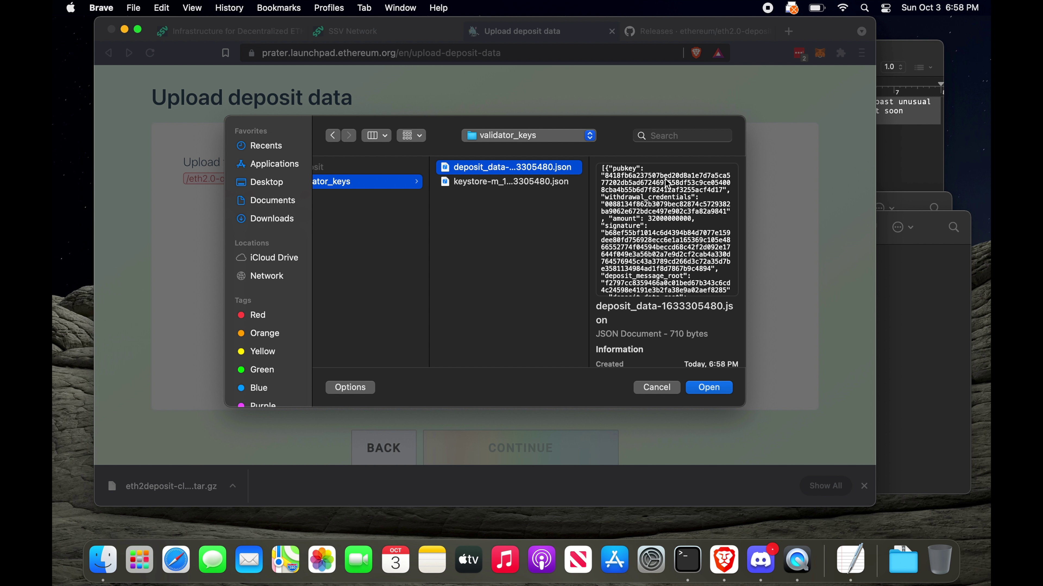
pyautogui.click(714, 392)
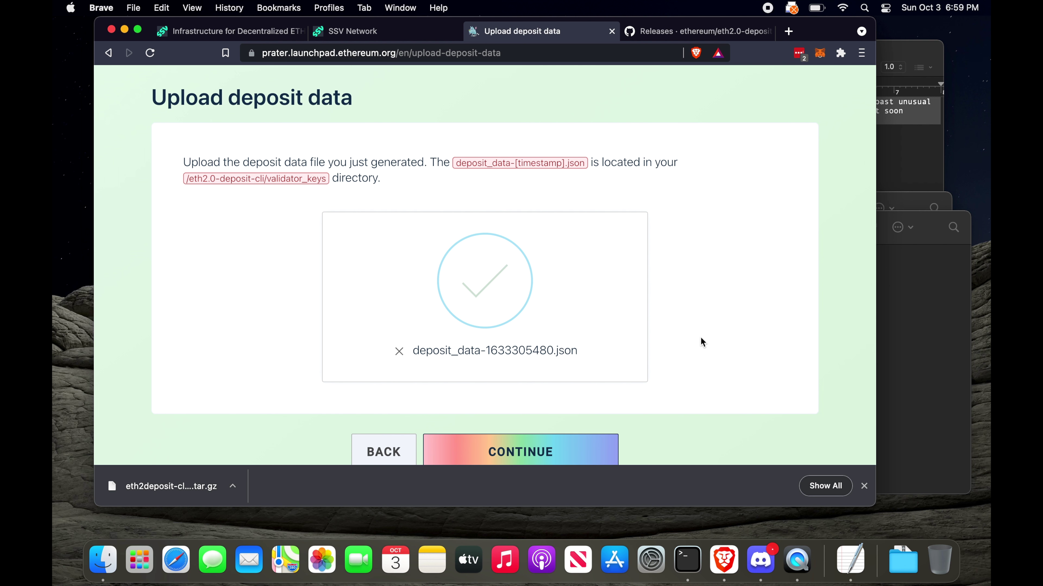
pyautogui.scroll(-3, 700, 342)
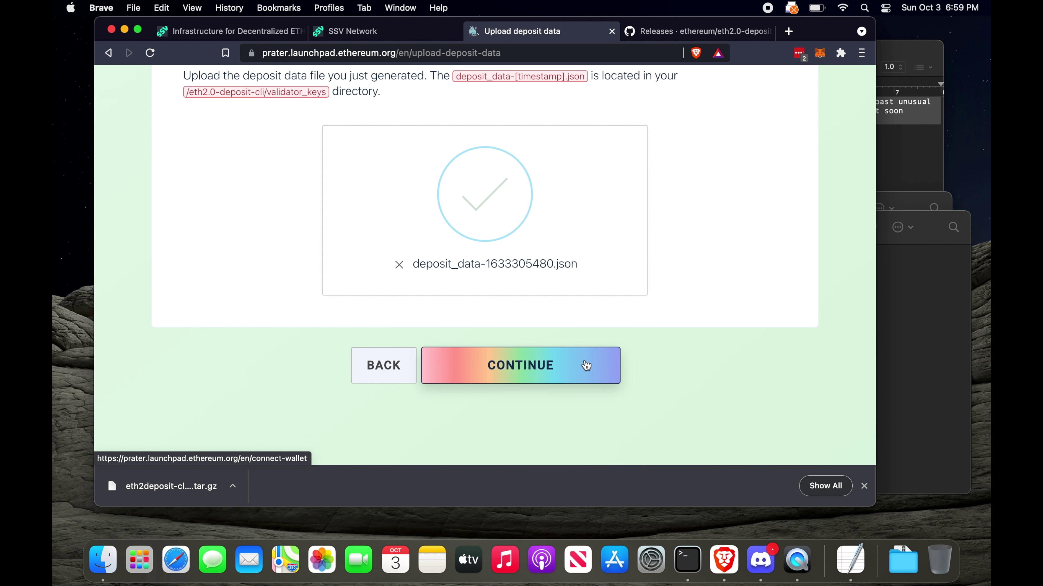
pyautogui.click(586, 365)
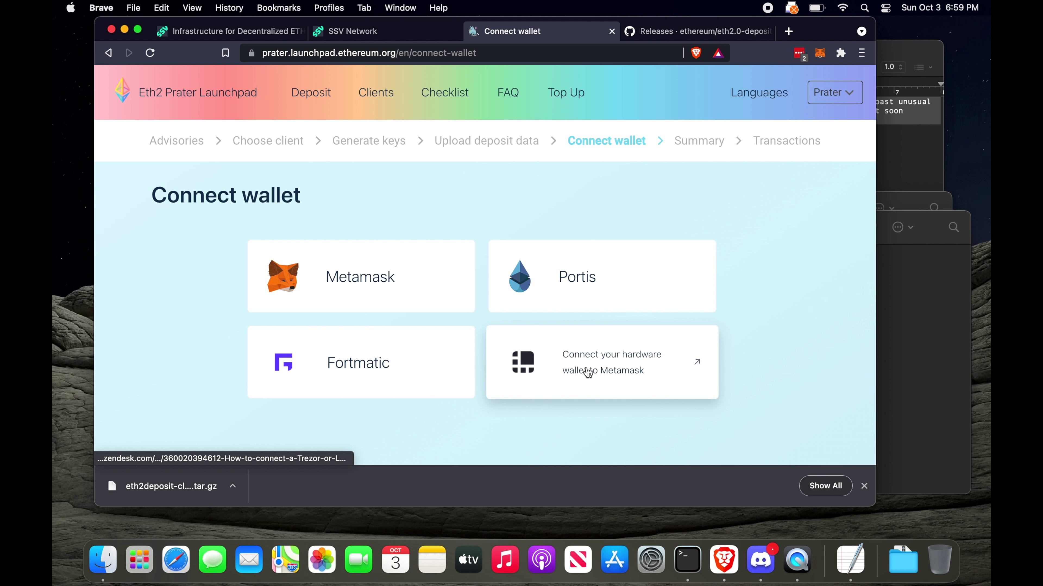
# Connect the launchpad to MetaMask using only Account 9 and continue to the Summary page
pyautogui.click(405, 275)
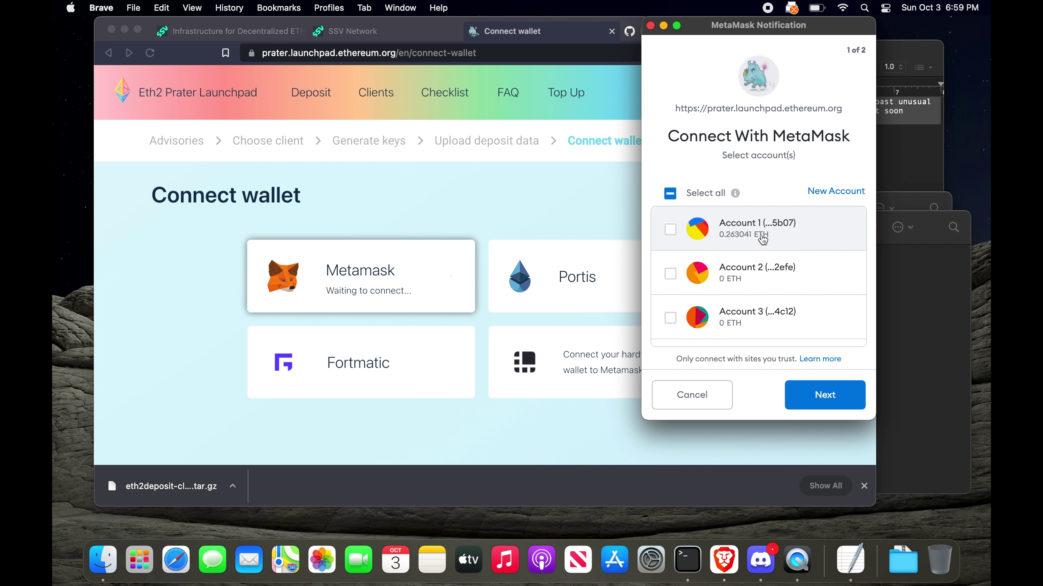
pyautogui.scroll(-7, 805, 303)
pyautogui.click(791, 314)
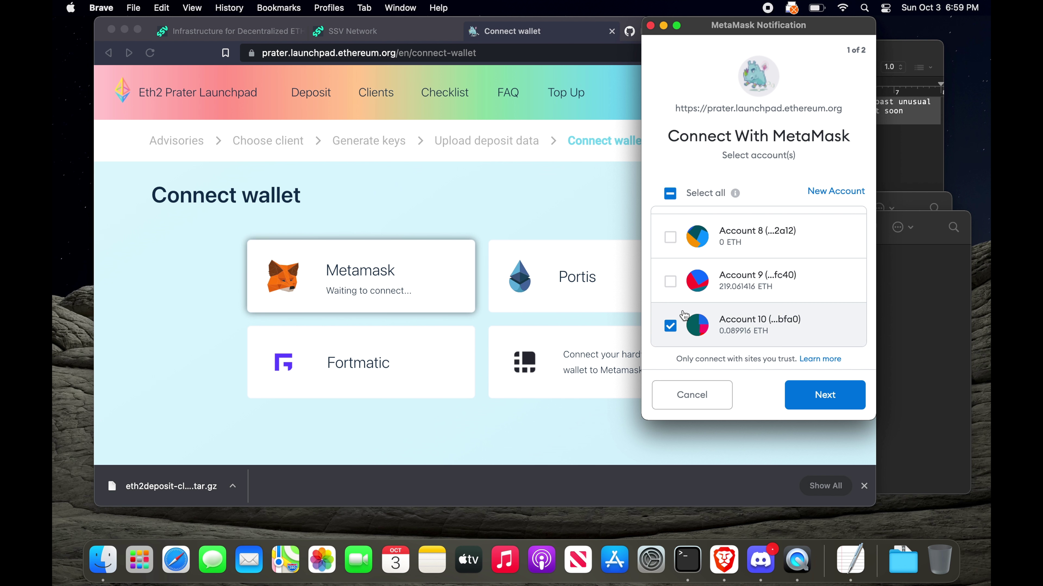
pyautogui.click(670, 282)
pyautogui.click(670, 327)
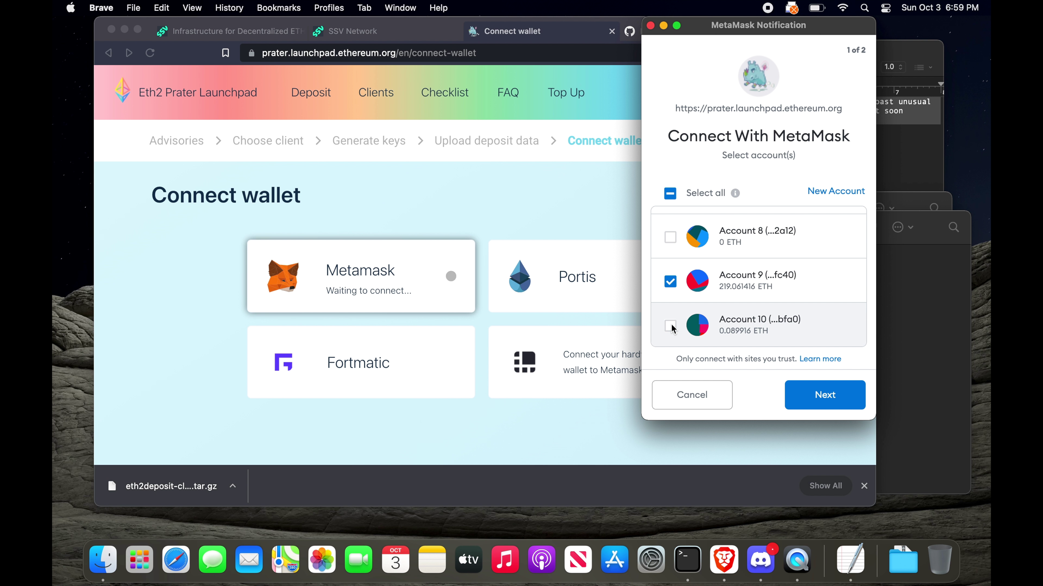
pyautogui.click(823, 397)
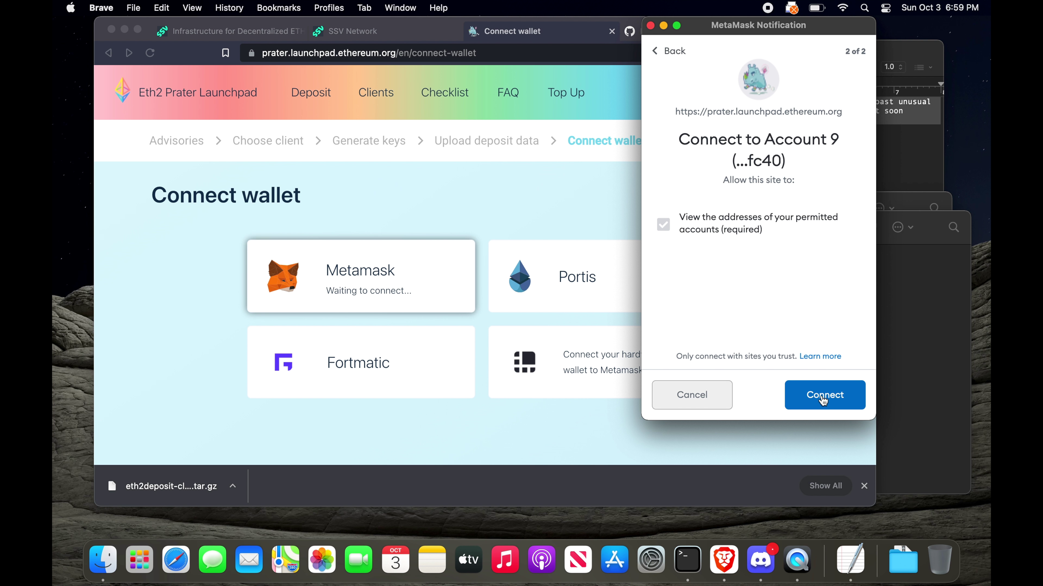
pyautogui.click(823, 396)
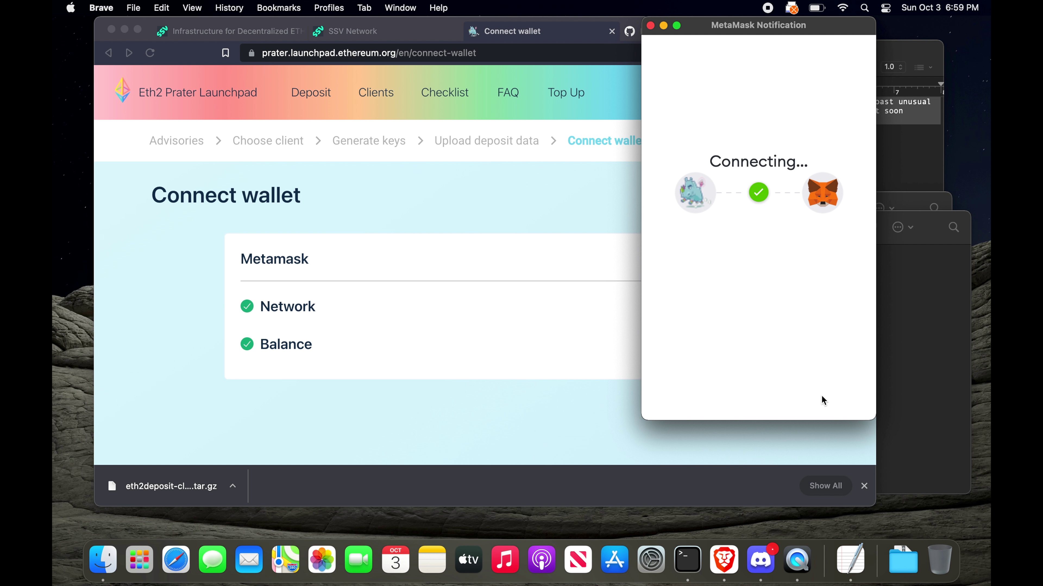
pyautogui.scroll(-5, 790, 386)
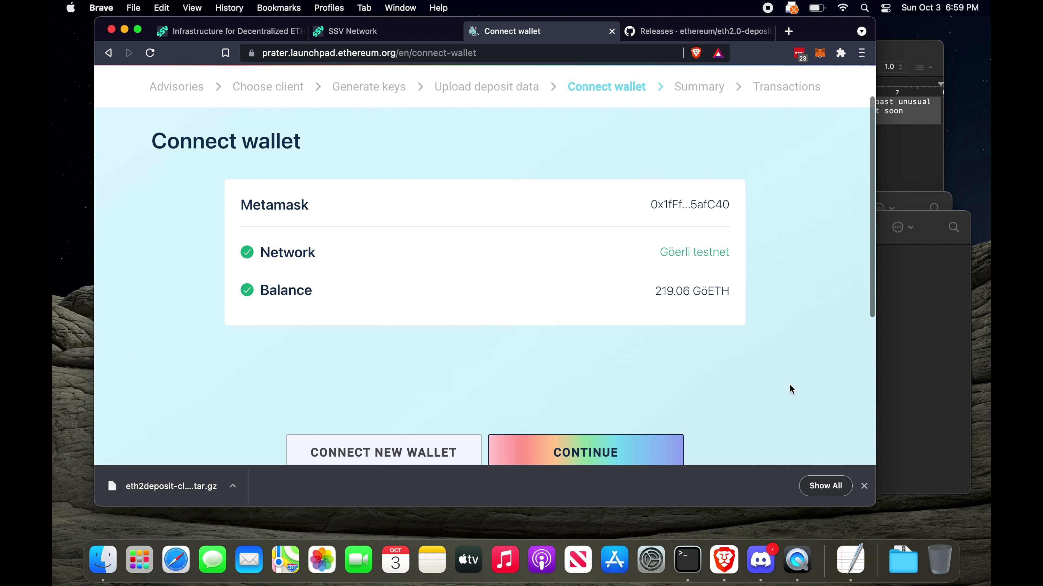
pyautogui.scroll(3, 792, 389)
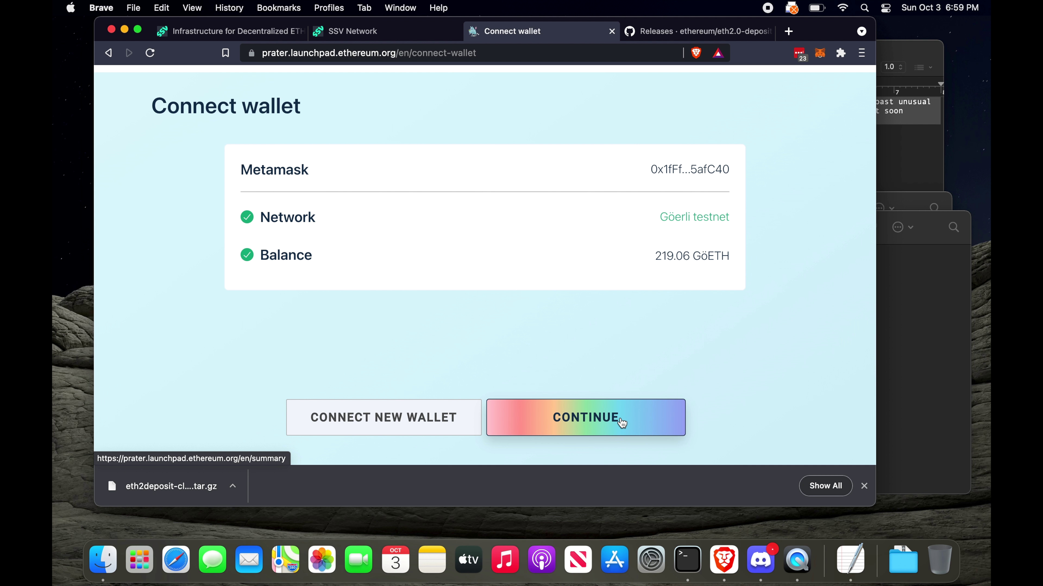
pyautogui.click(622, 423)
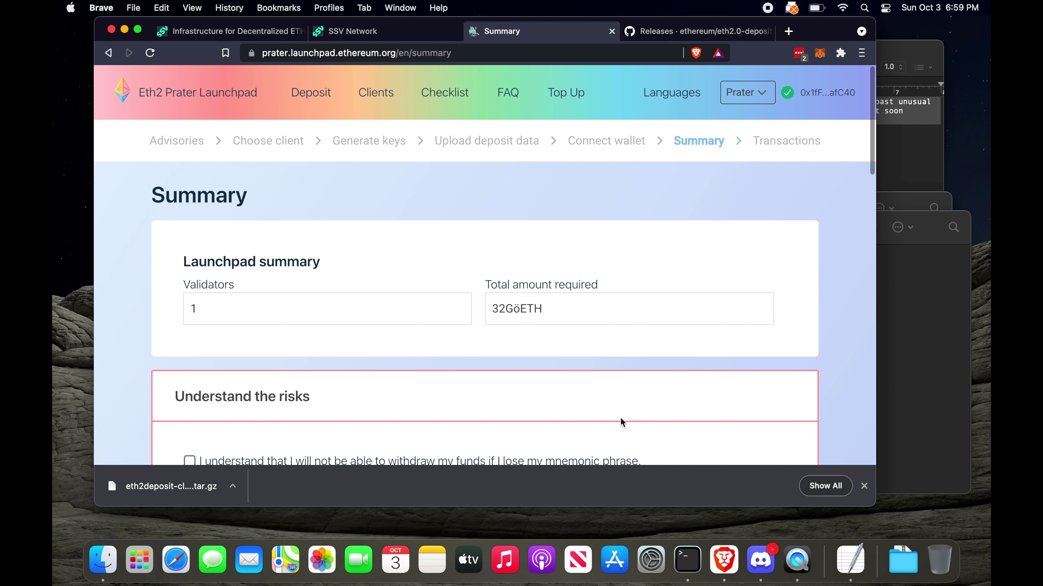
# Accept all risk, phishing and double-deposit acknowledgements on the Summary page and continue to Transactions
pyautogui.scroll(-2, 621, 421)
pyautogui.scroll(-3, 620, 417)
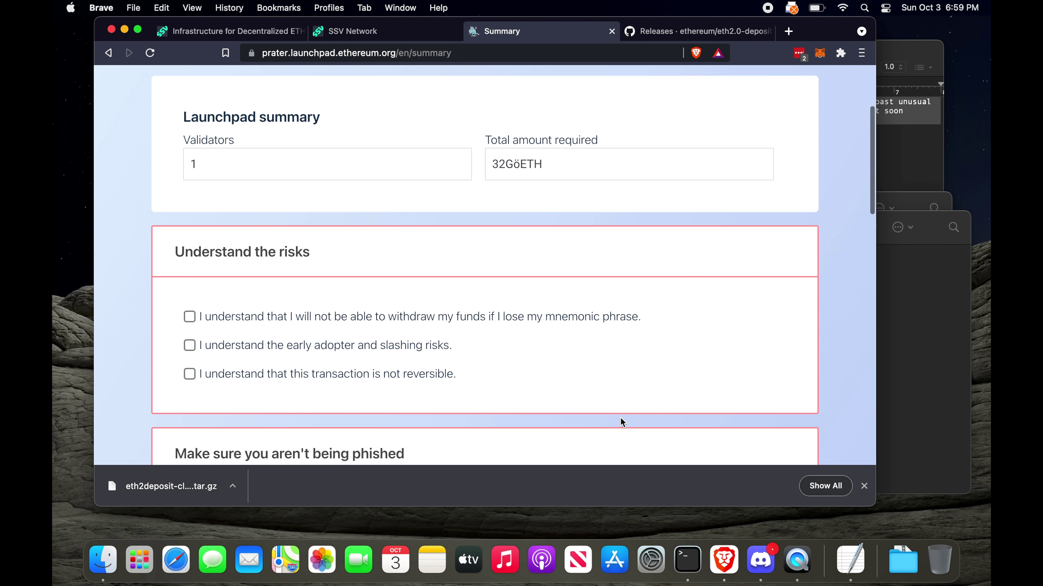
pyautogui.click(502, 323)
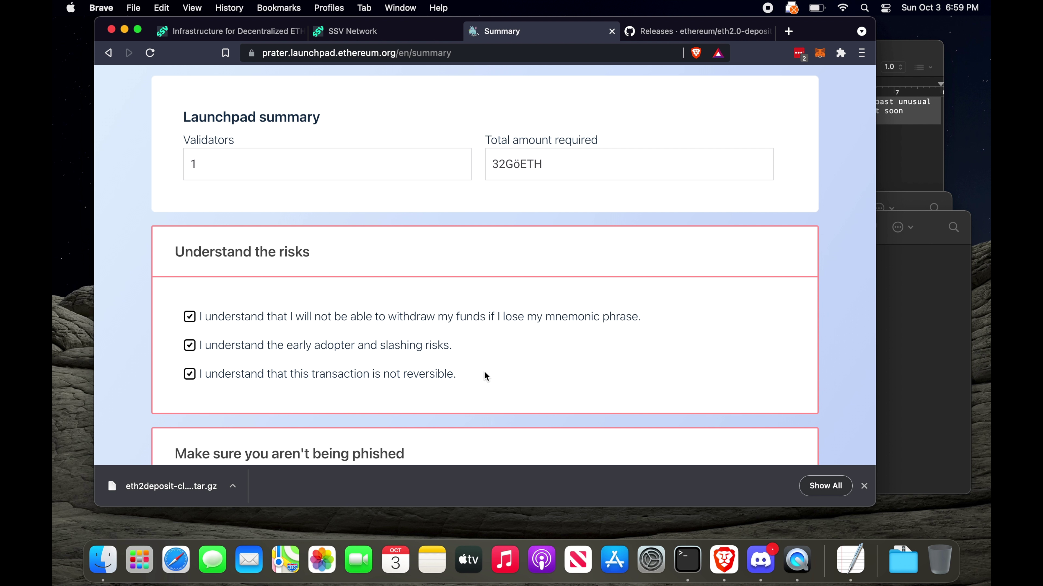
pyautogui.scroll(-7, 501, 373)
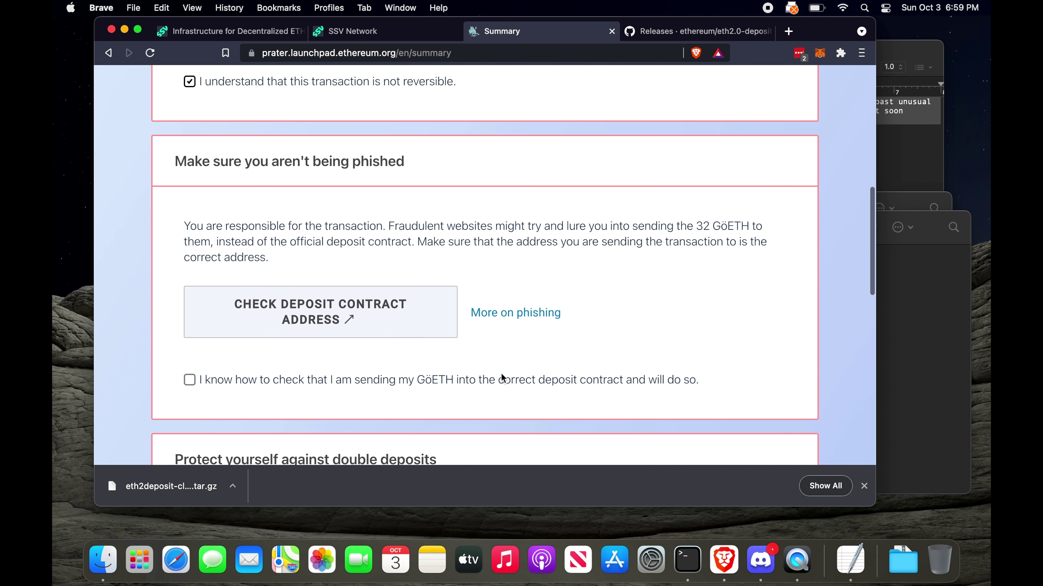
pyautogui.scroll(-1, 500, 374)
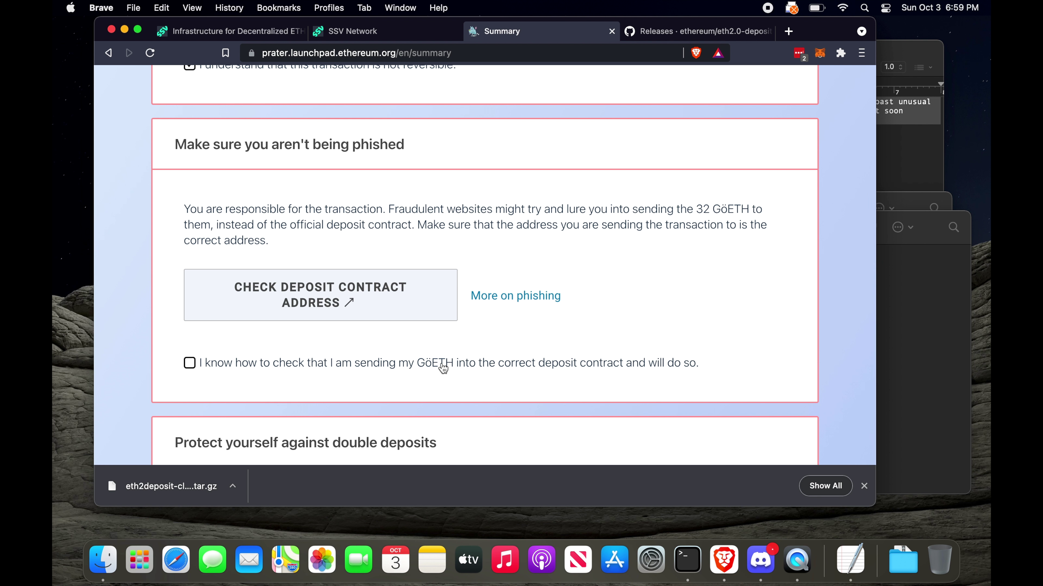
pyautogui.scroll(-7, 504, 374)
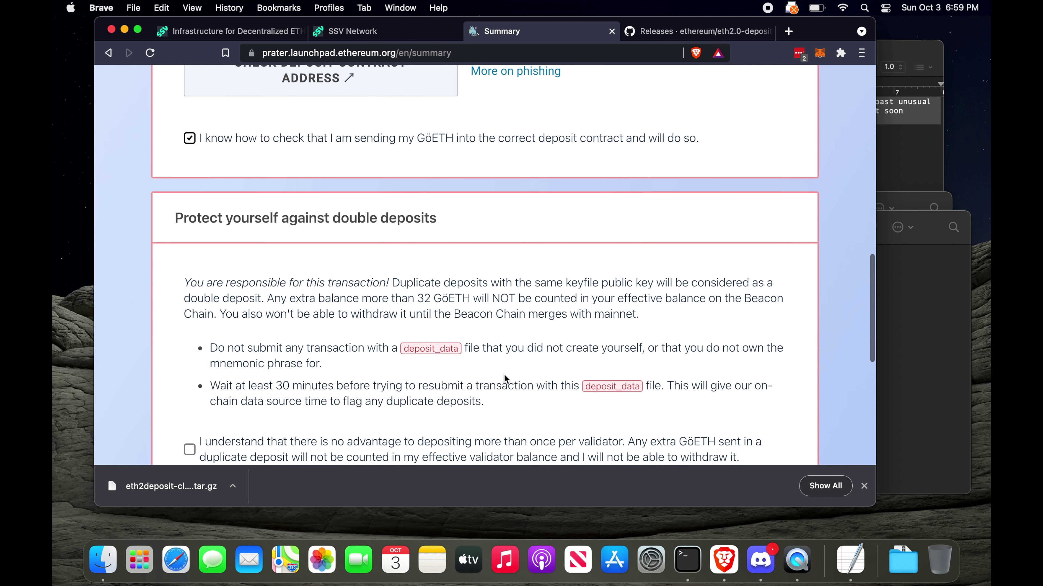
pyautogui.scroll(-2, 504, 374)
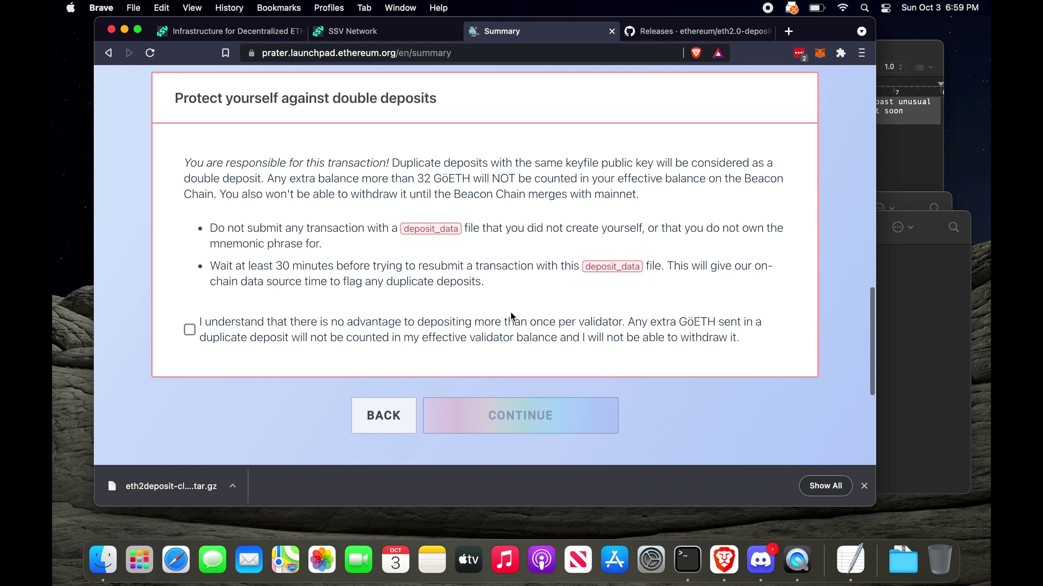
pyautogui.click(445, 330)
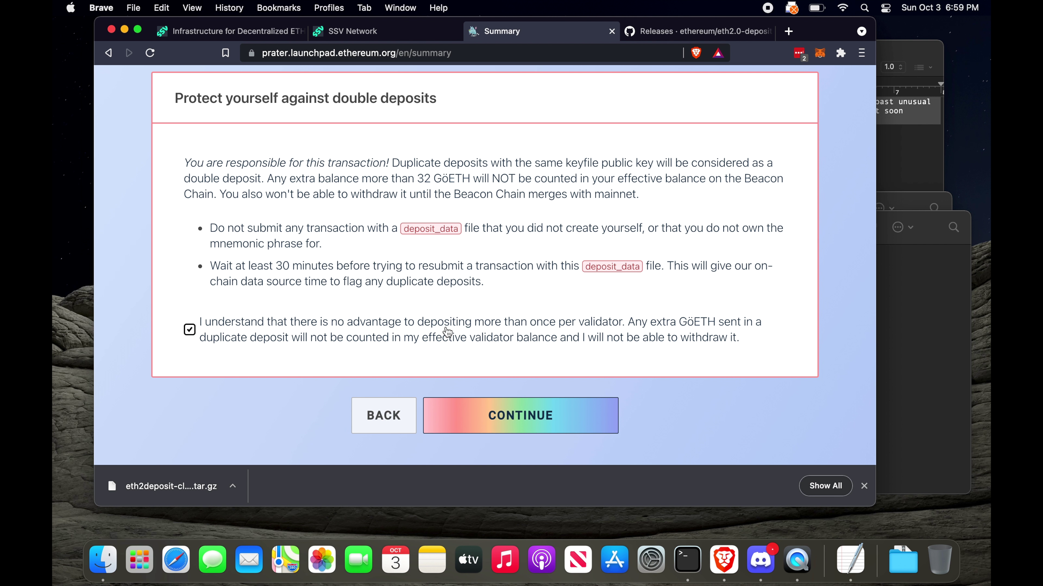
pyautogui.click(520, 415)
# Send the validator's 32 GöETH deposit by confirming it in MetaMask, and open the validator's page on Beaconcha.in
pyautogui.scroll(-3, 583, 304)
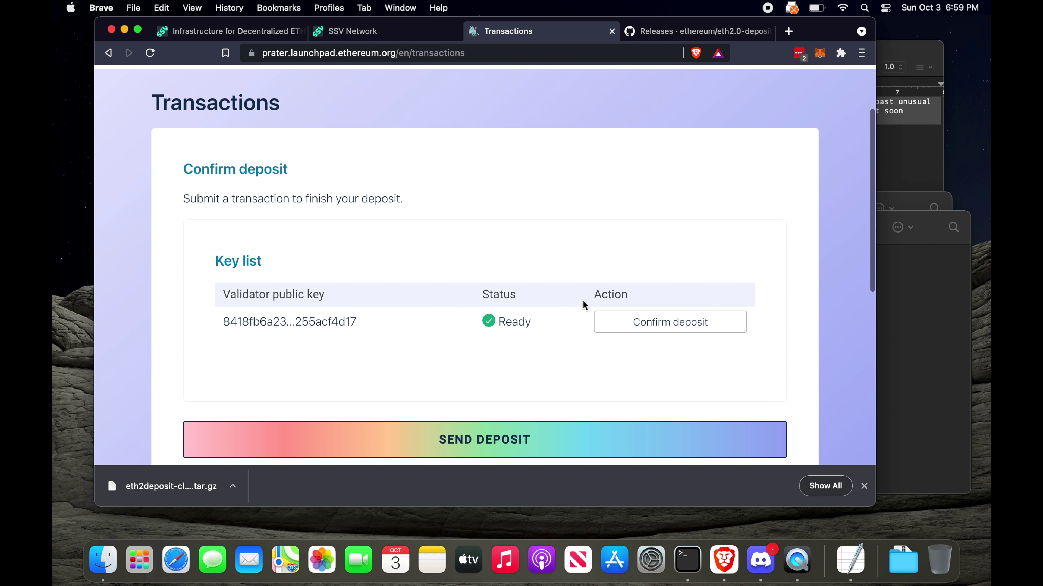
pyautogui.click(657, 330)
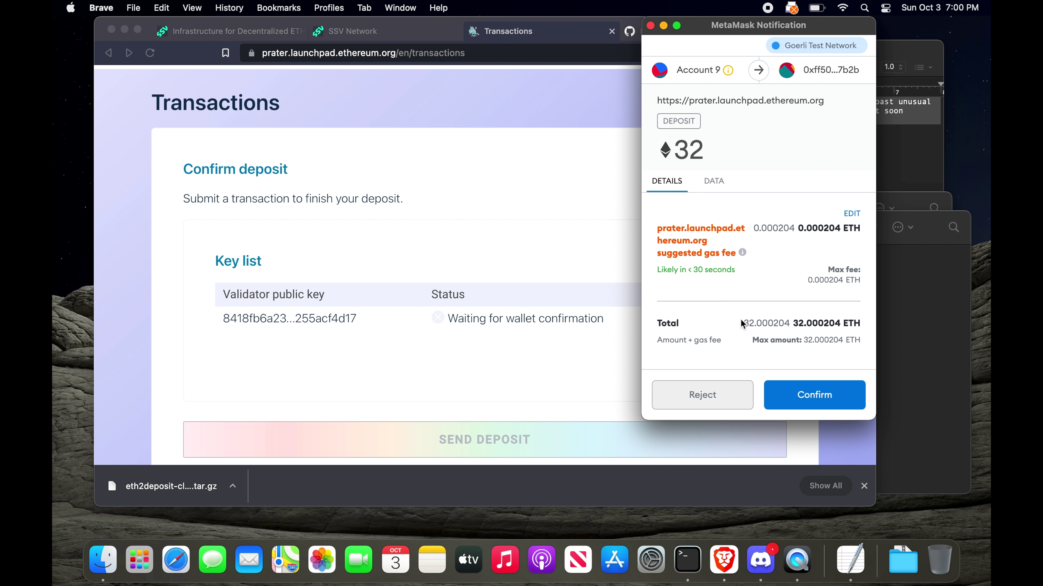
pyautogui.click(804, 408)
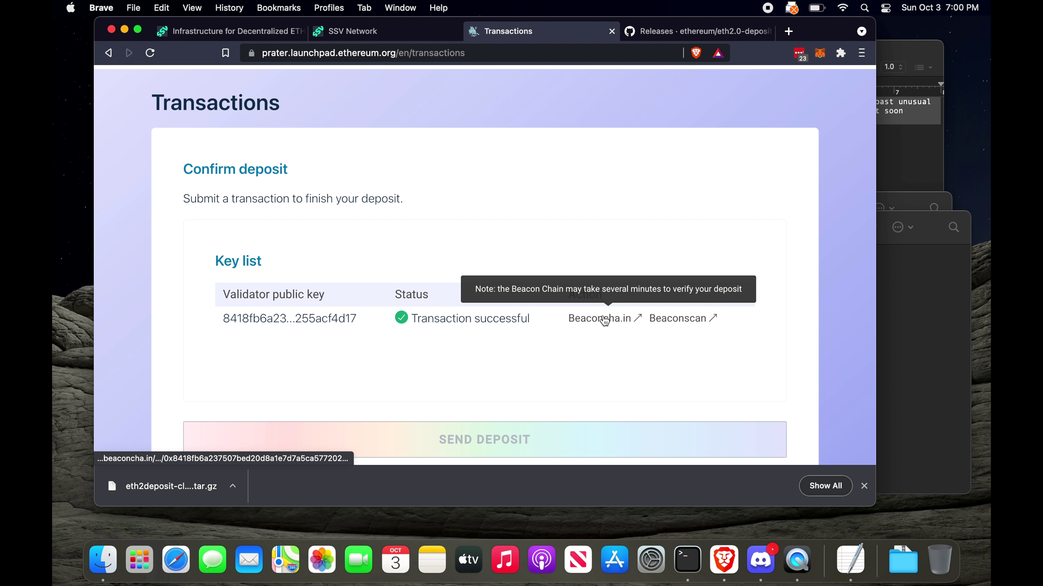
pyautogui.click(623, 323)
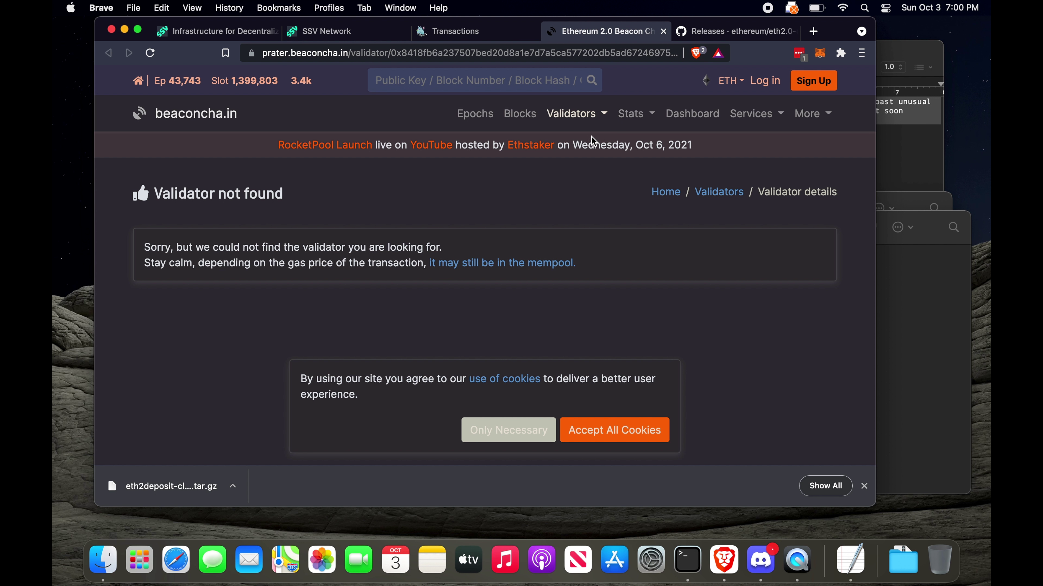
# Return to the SSV Network site, go back to Run Validator with the SSV Network, and choose Import Validator
pyautogui.click(350, 33)
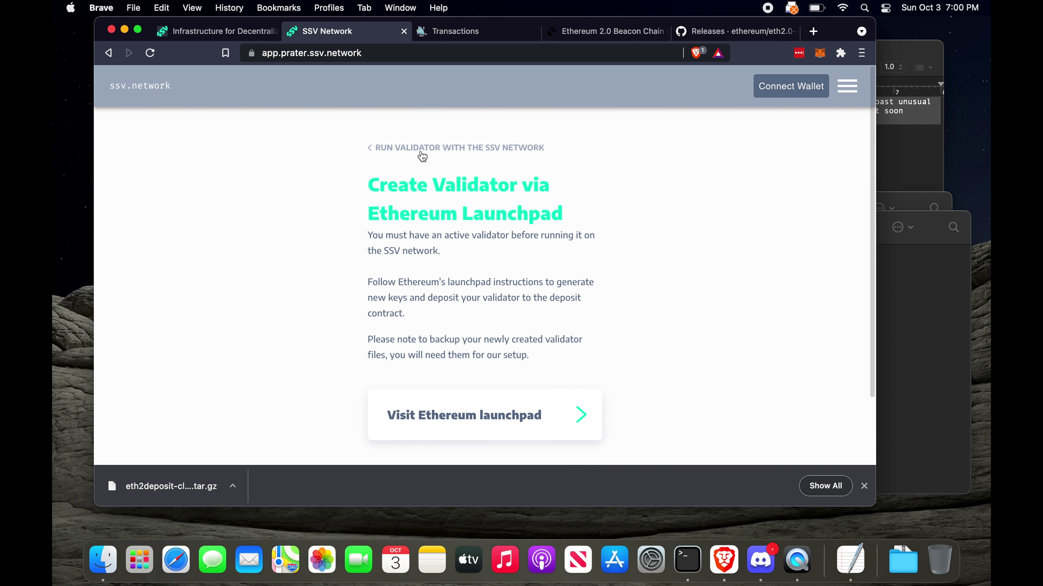
pyautogui.click(423, 152)
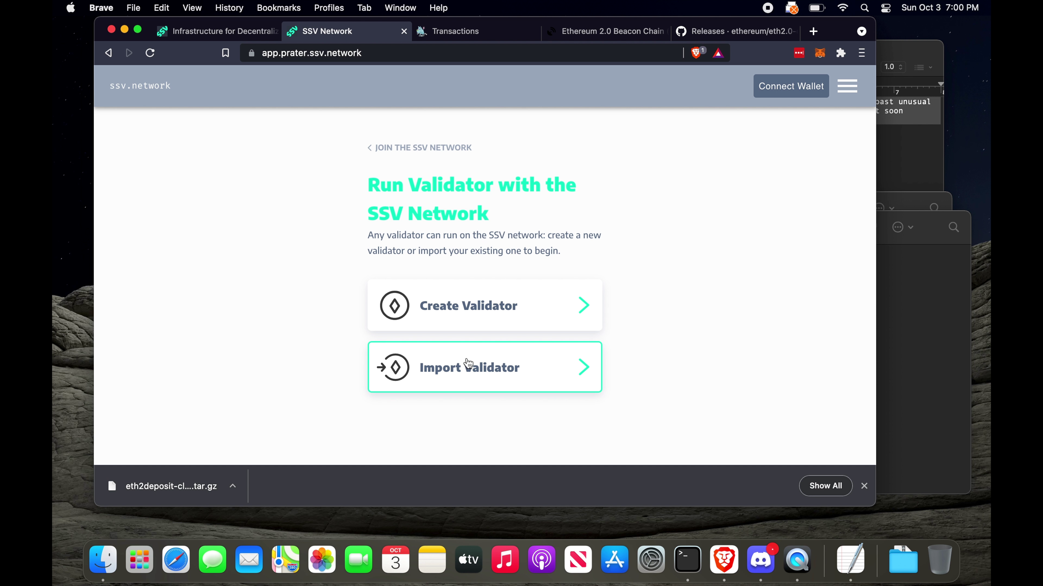
pyautogui.click(495, 382)
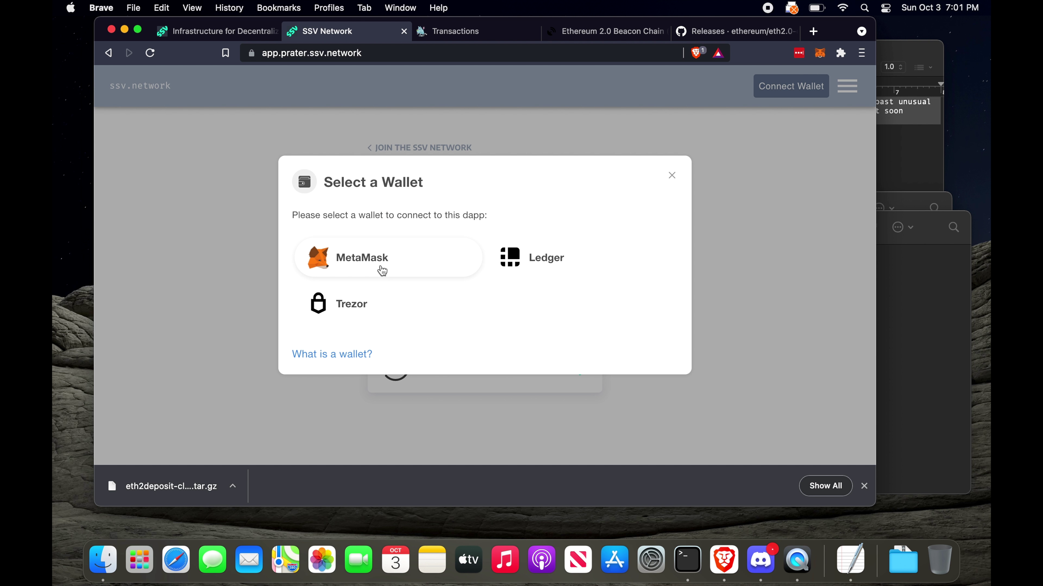
# Connect the SSV Network app to MetaMask using only Account 9 to reach the Enter Validator Key page
pyautogui.click(382, 271)
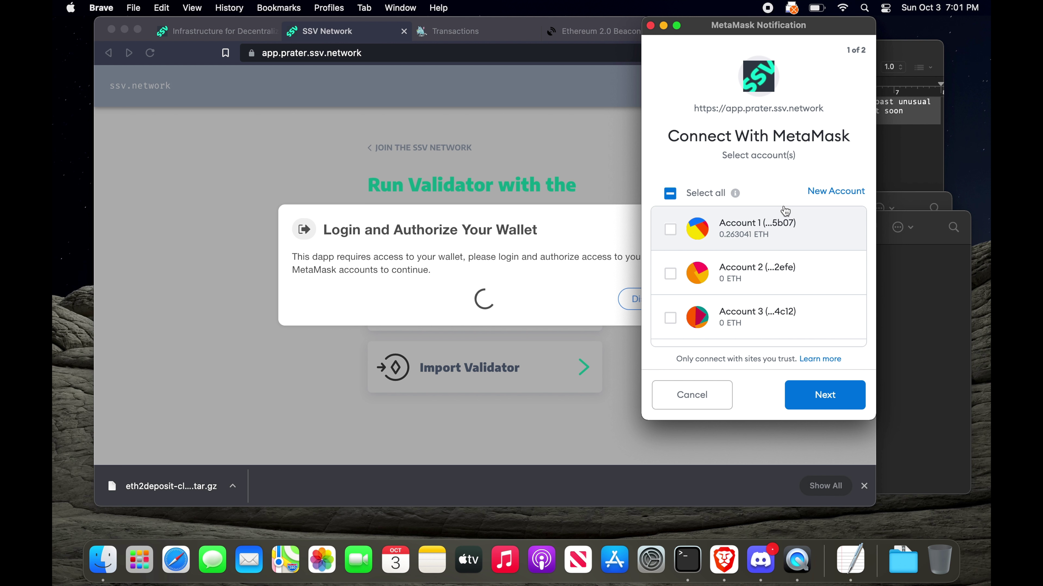
pyautogui.scroll(-7, 779, 313)
pyautogui.click(792, 318)
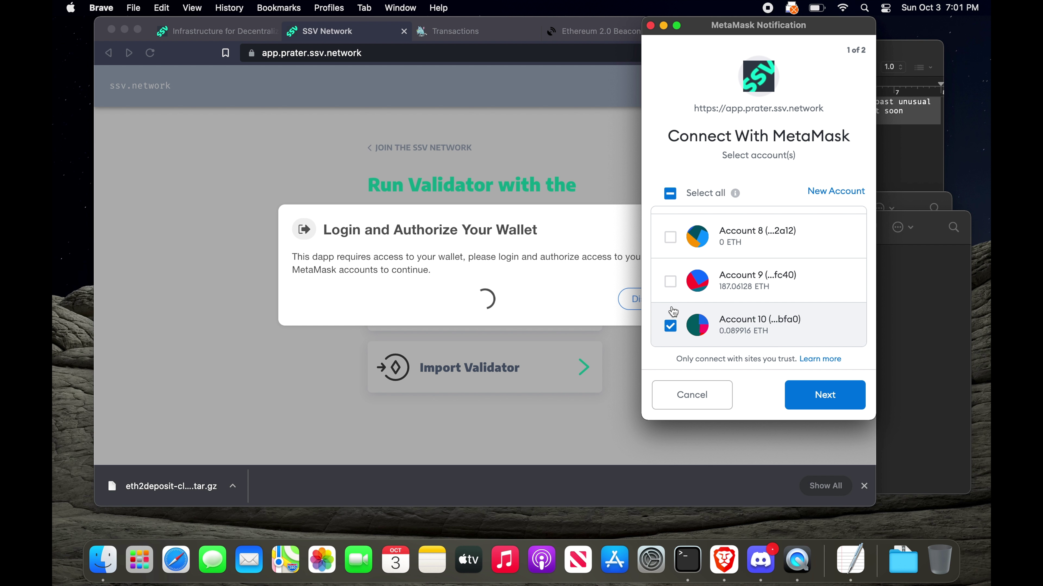
pyautogui.click(670, 326)
pyautogui.click(670, 282)
pyautogui.click(836, 395)
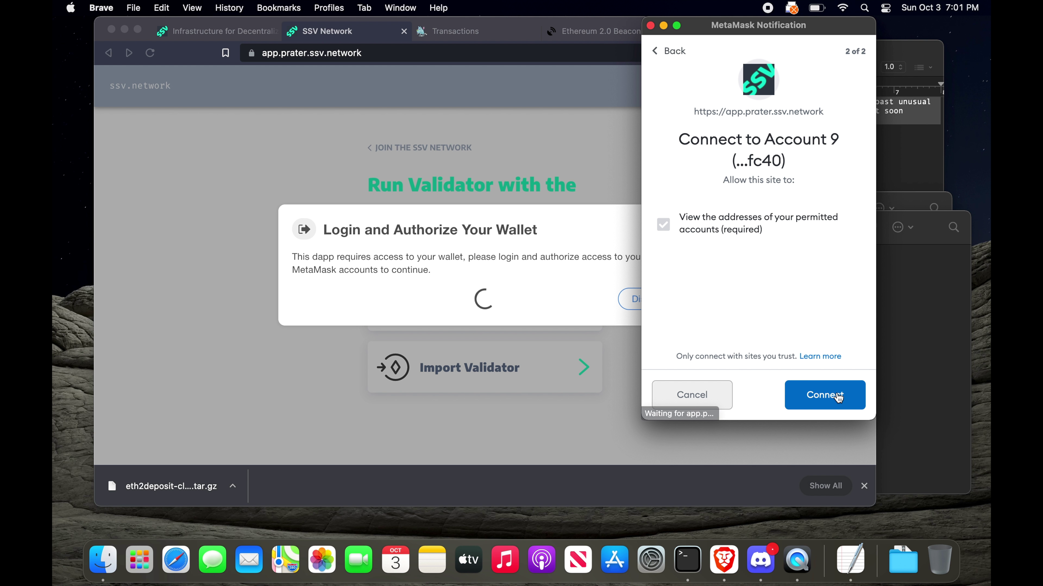
pyautogui.click(829, 395)
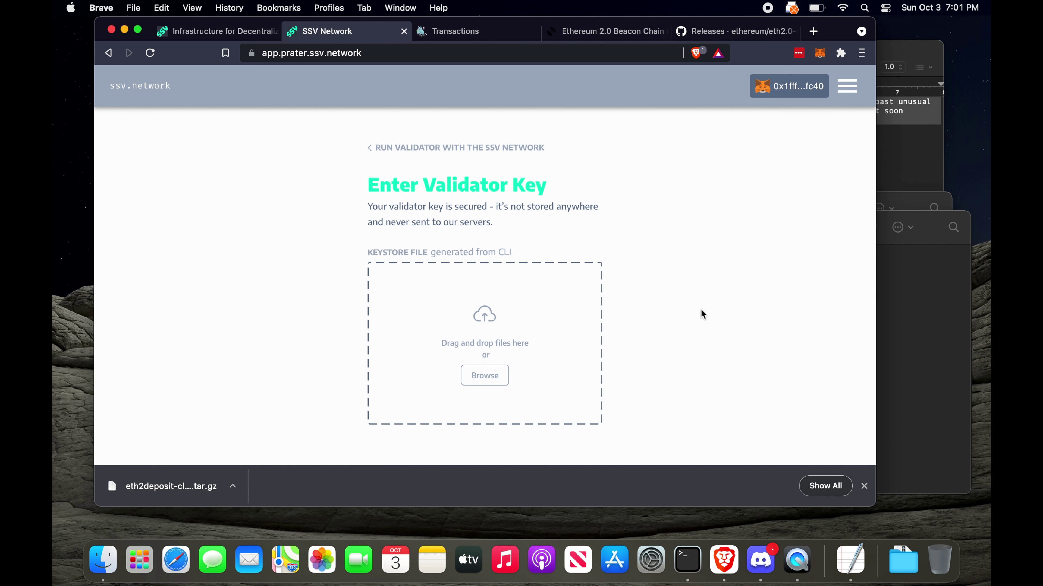
pyautogui.scroll(-2, 701, 310)
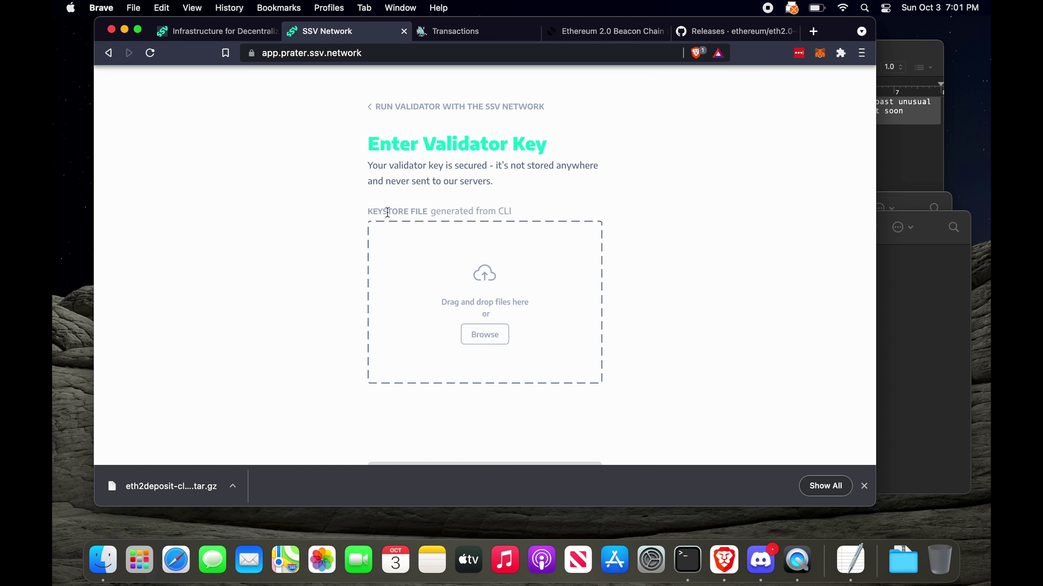
# Upload the keystore file keystore-m_12381_3600_0_0_0-1633305480.json from the validator_keys folder as the validator key
pyautogui.moveTo(367, 214); pyautogui.dragTo(540, 213)
pyautogui.click(540, 213)
pyautogui.click(492, 338)
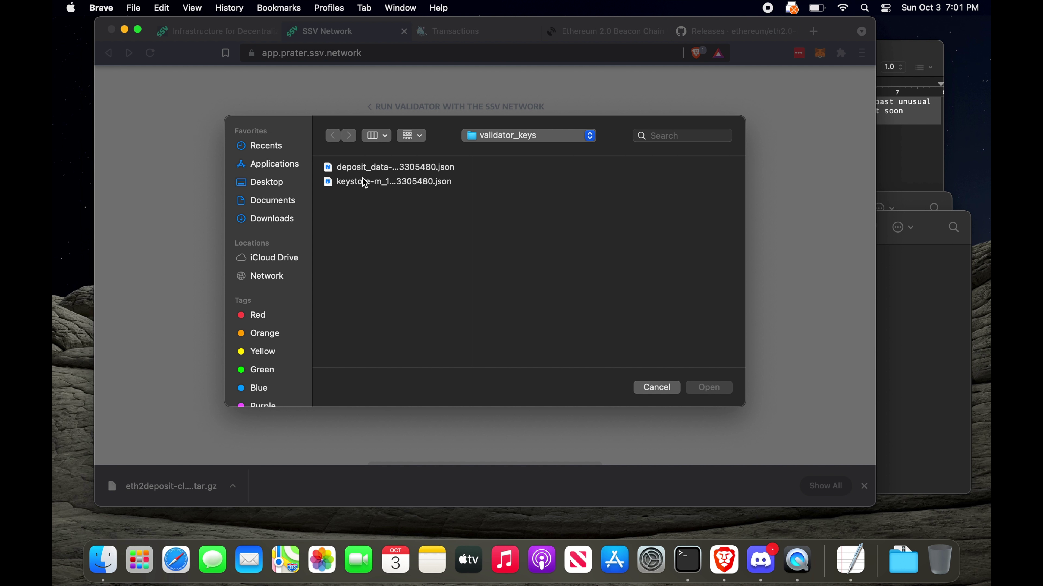
pyautogui.click(345, 184)
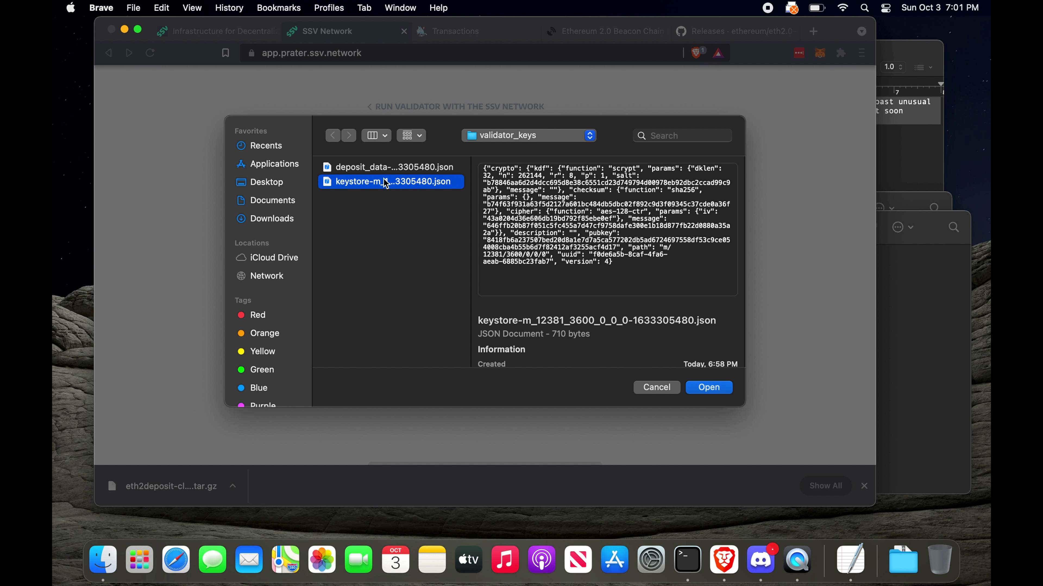
pyautogui.click(711, 390)
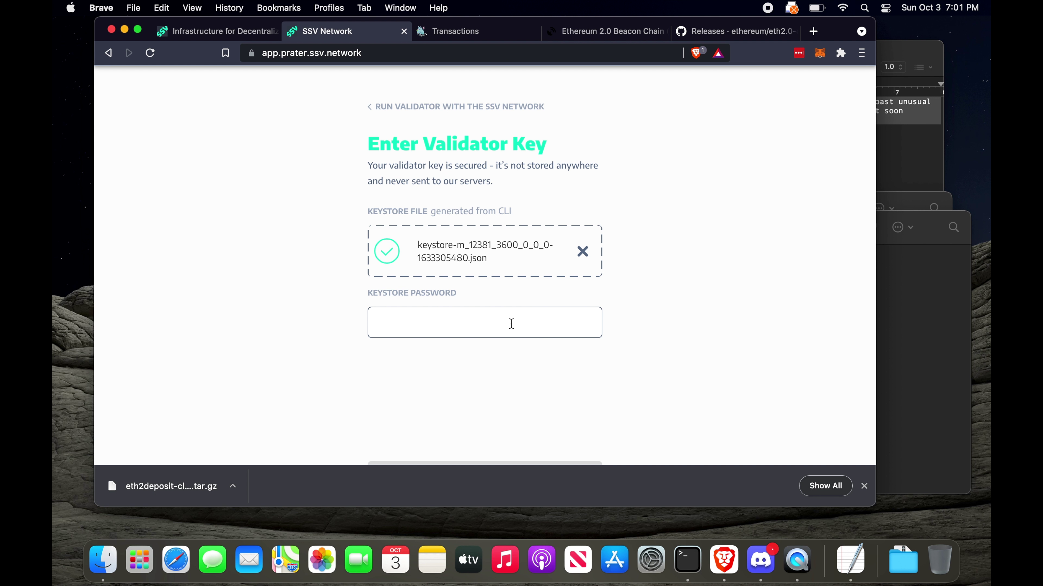
# Enter the keystore password and continue to the Select Operators page
pyautogui.click(496, 326)
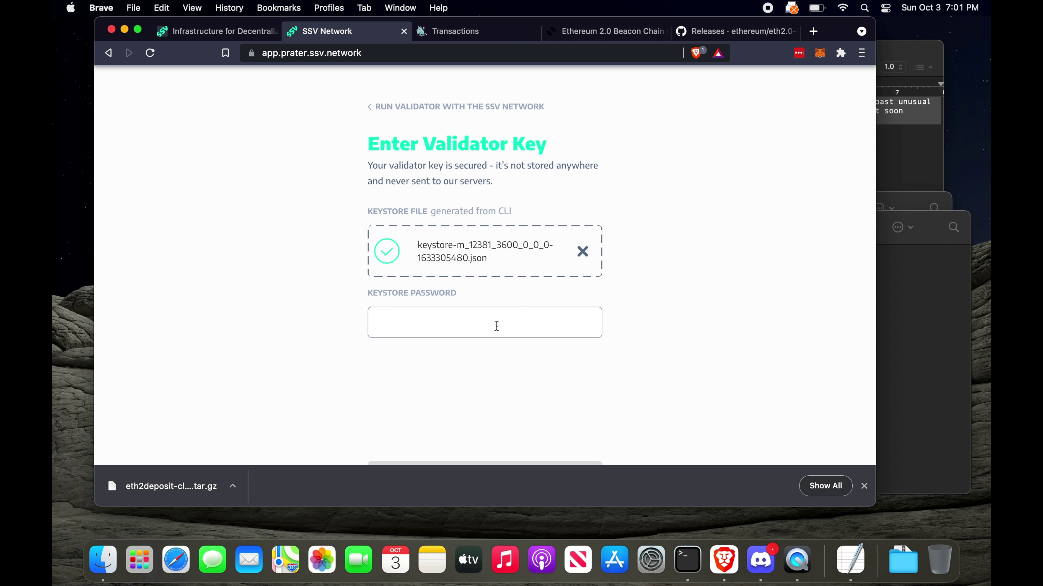
pyautogui.write('••')
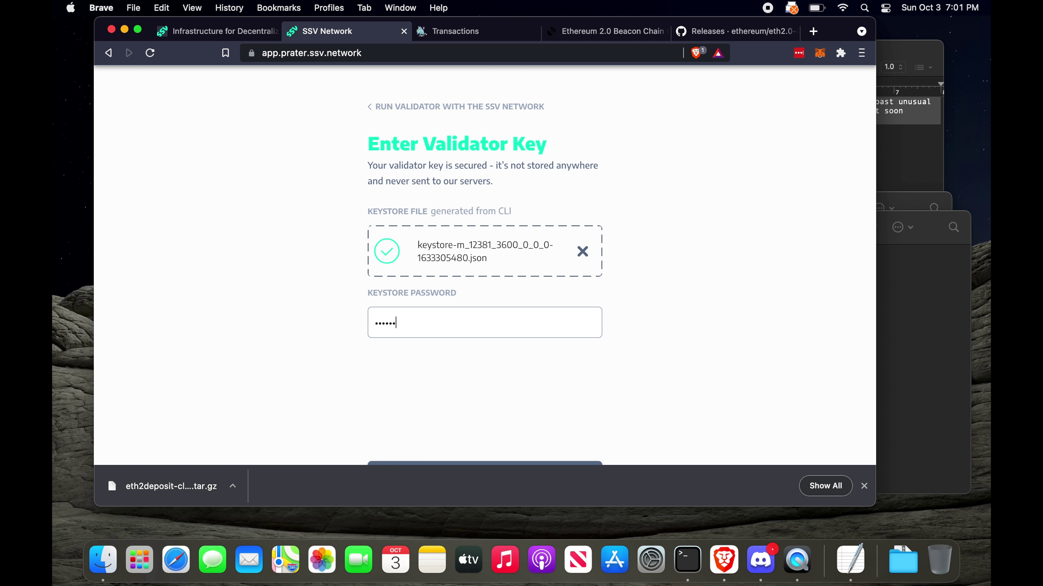
pyautogui.scroll(-3, 484, 287)
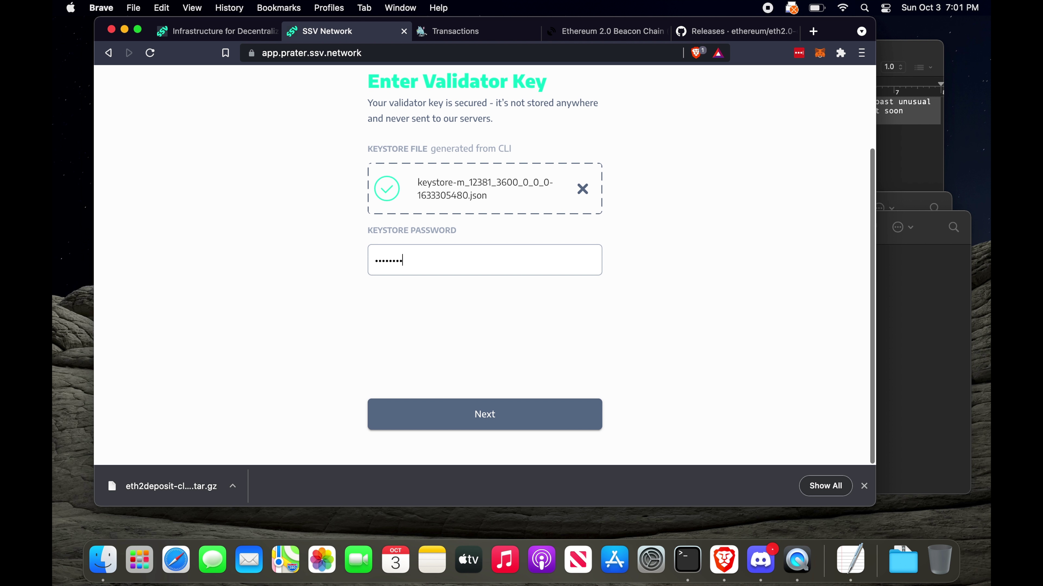
pyautogui.click(536, 416)
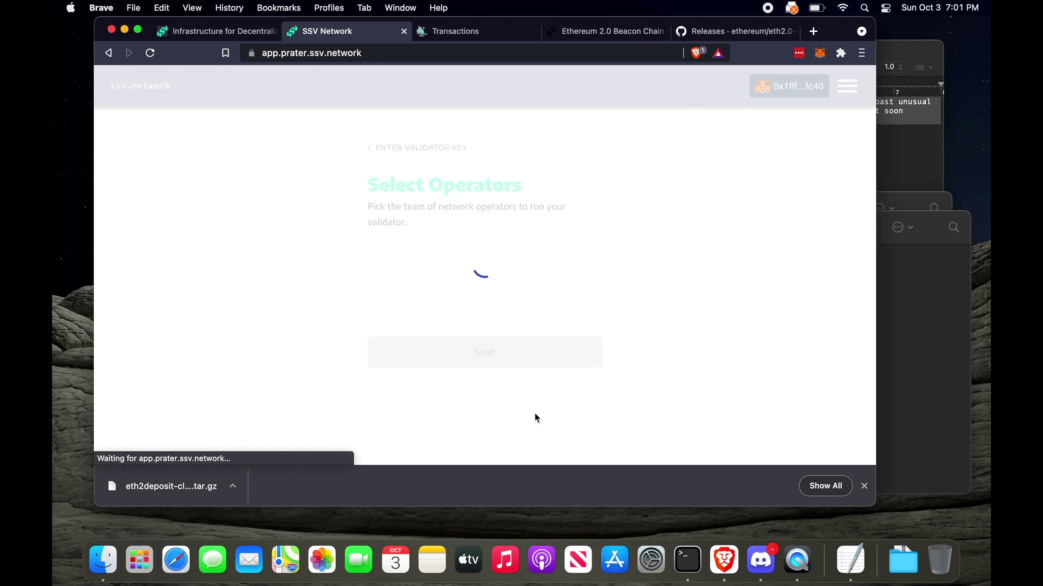
# Choose BloxStaking as the first operator and DAppNode4Kinakuta as the second
pyautogui.scroll(-2, 559, 276)
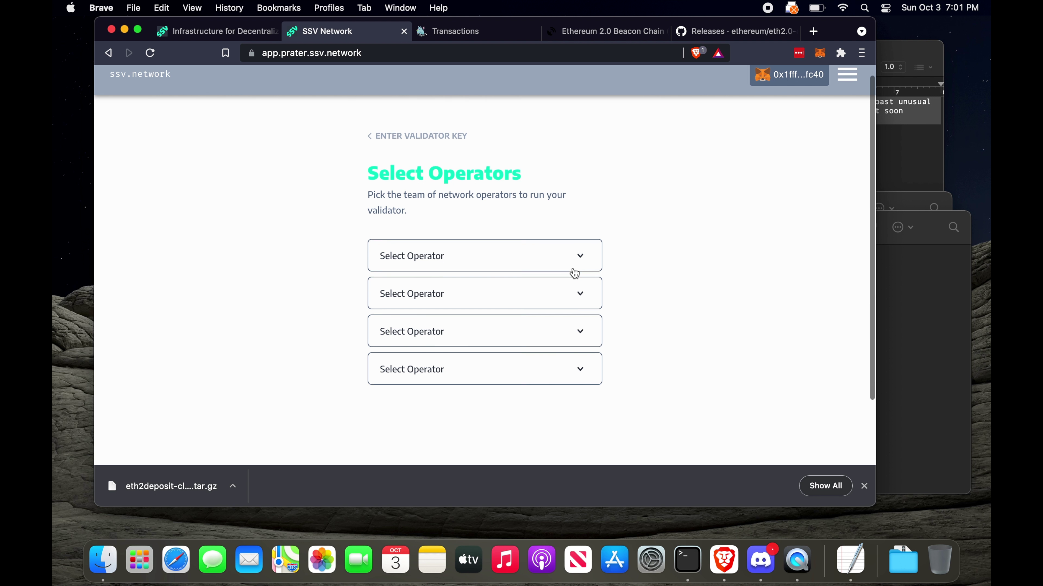
pyautogui.click(575, 241)
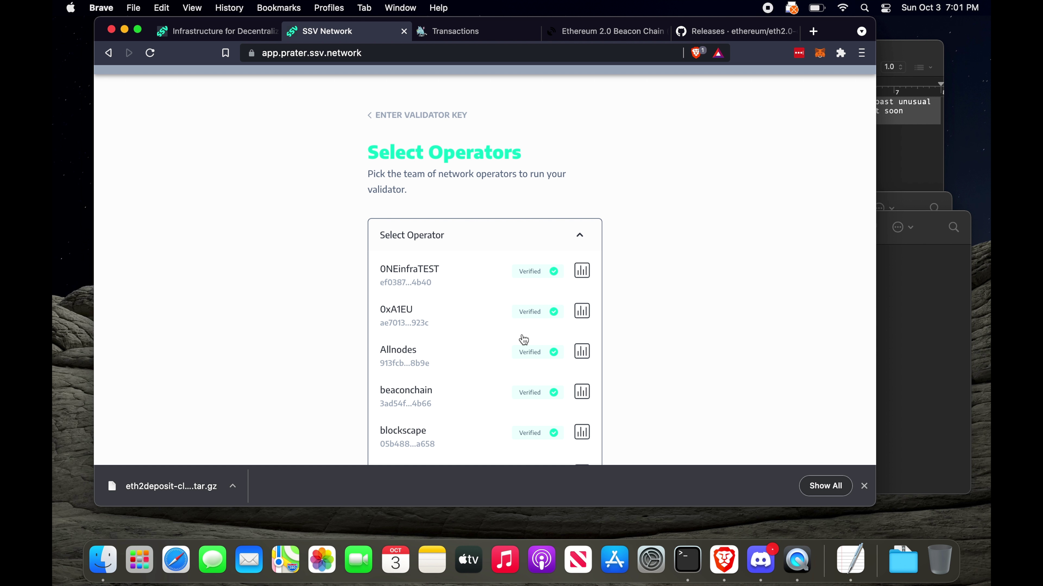
pyautogui.scroll(-3, 513, 369)
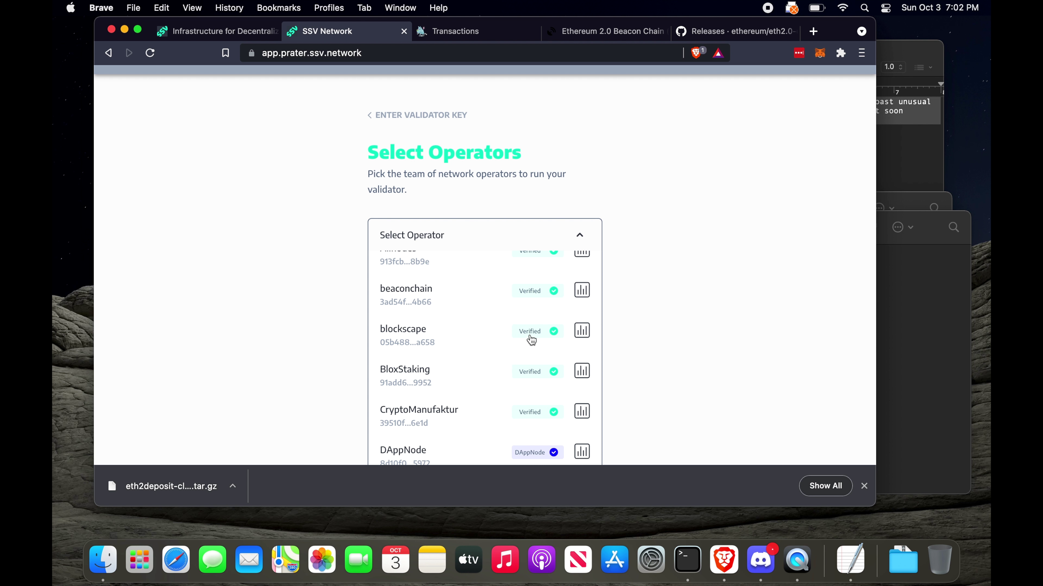
pyautogui.click(433, 378)
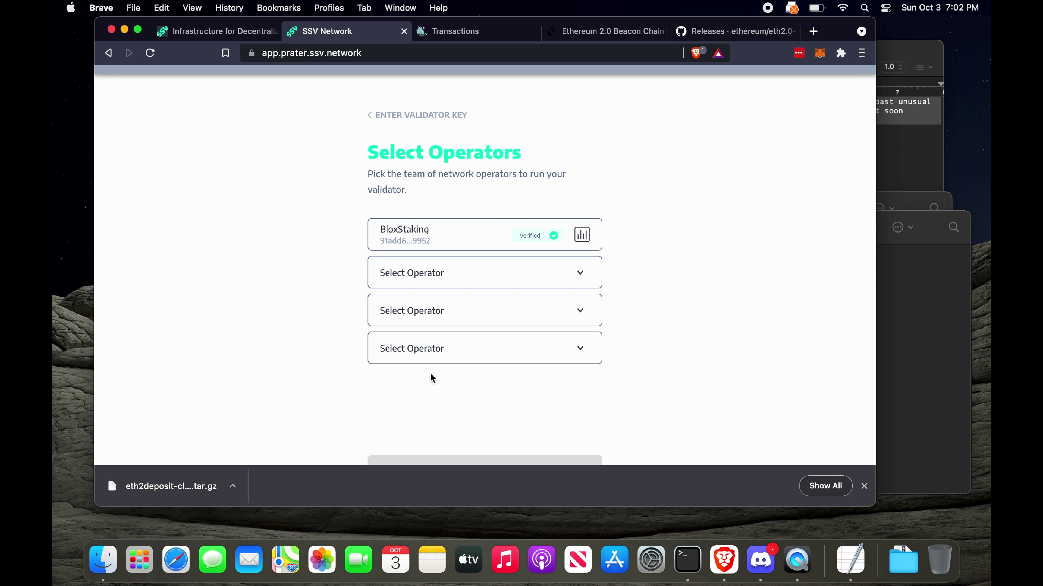
pyautogui.click(484, 281)
pyautogui.scroll(-4, 466, 369)
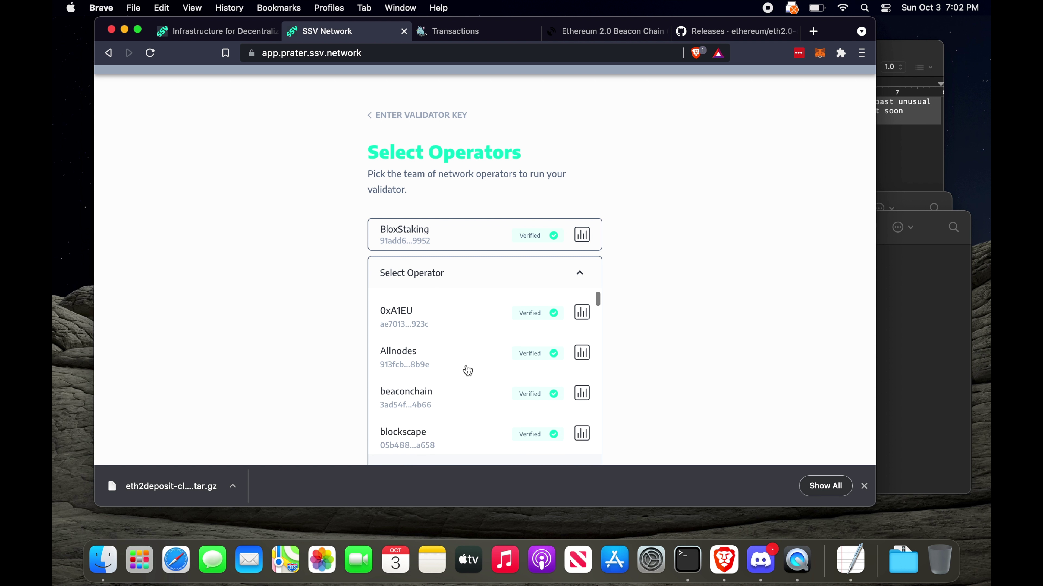
pyautogui.scroll(-4, 467, 371)
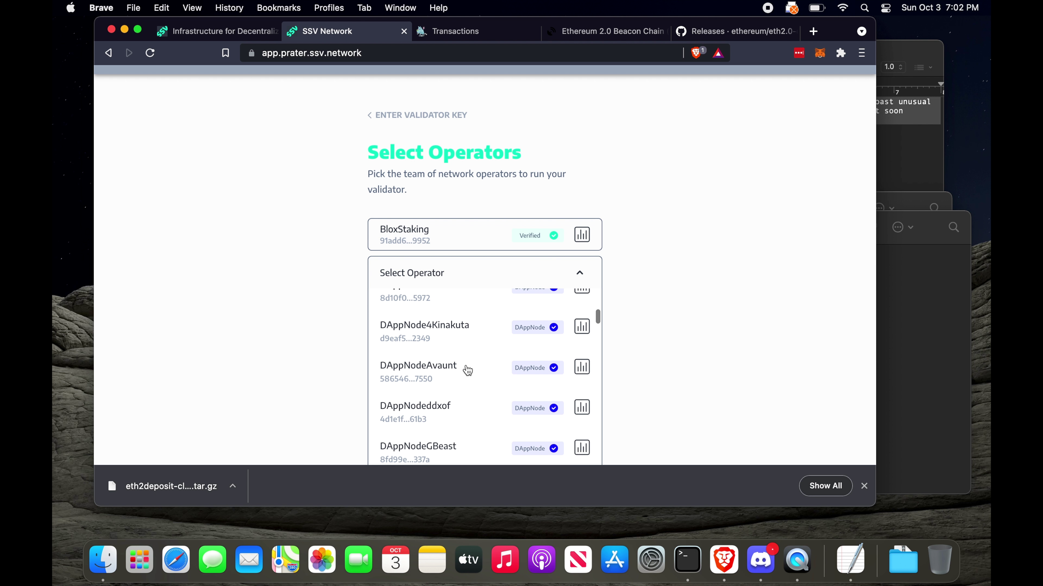
pyautogui.click(429, 333)
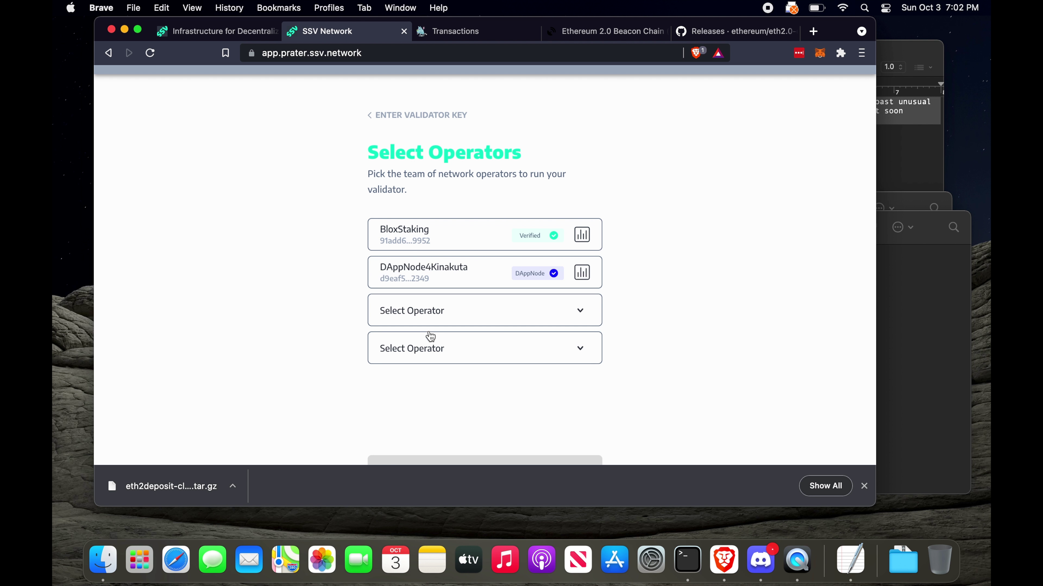
# Choose DAppNodeVoss as the third operator for the validator
pyautogui.click(477, 313)
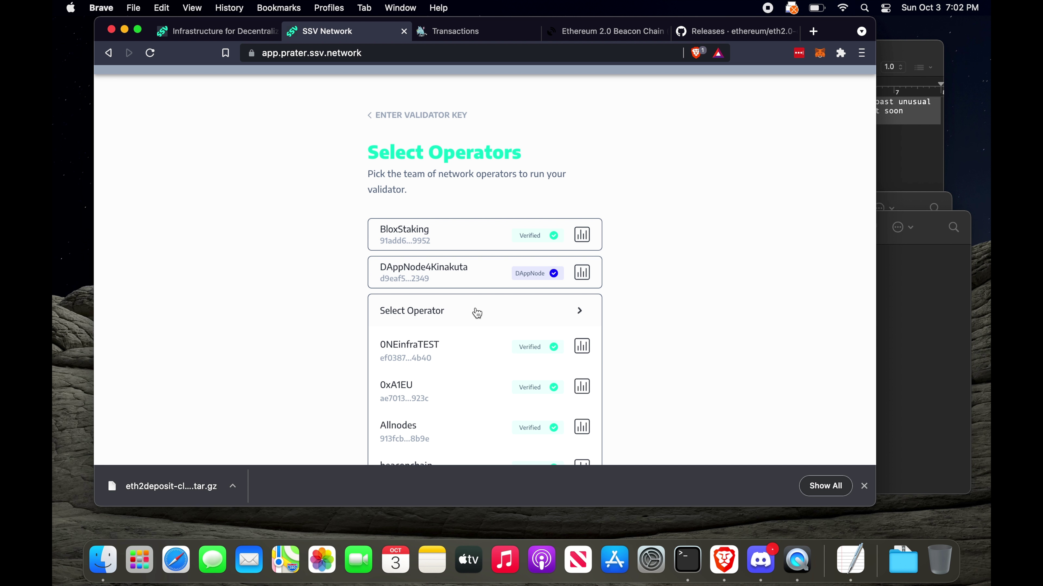
pyautogui.scroll(-3, 453, 405)
pyautogui.scroll(-10, 454, 405)
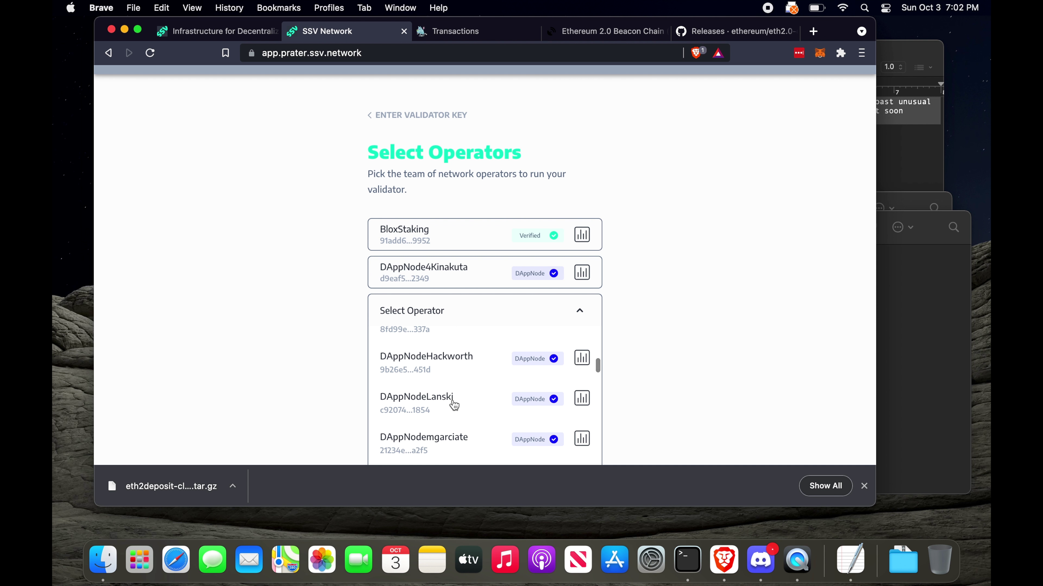
pyautogui.scroll(-8, 454, 405)
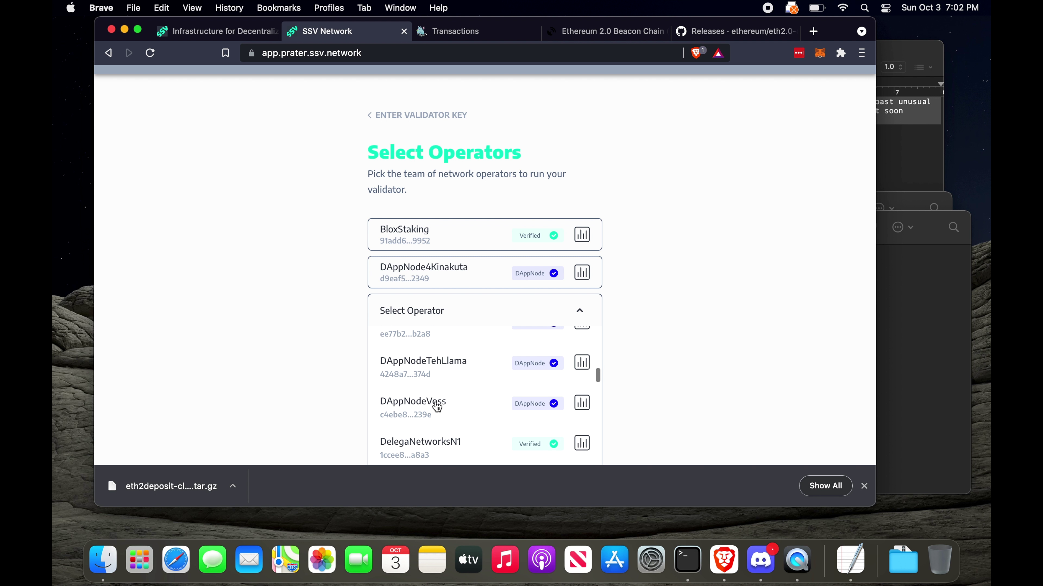
pyautogui.click(440, 406)
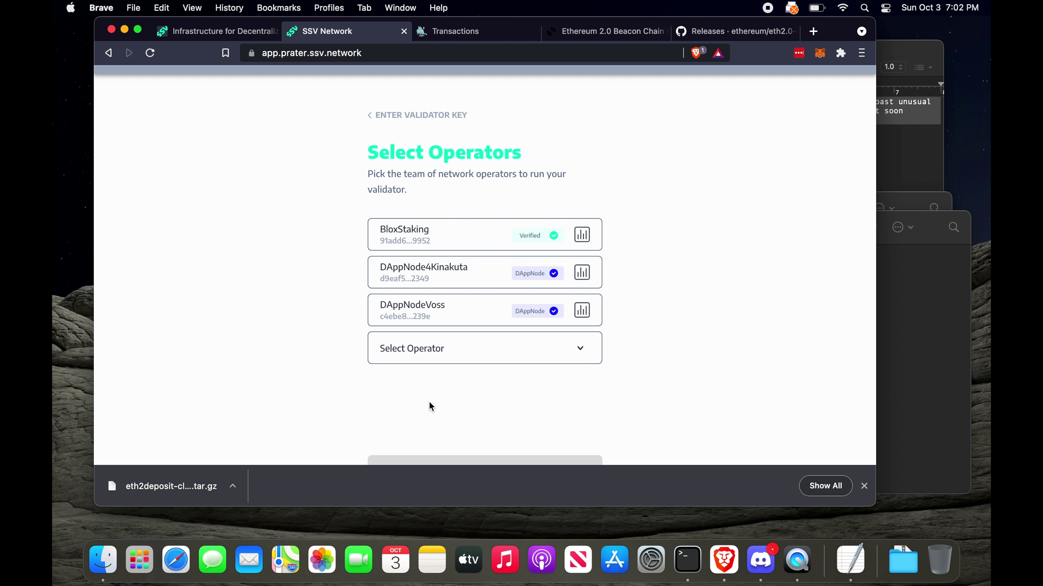
# Choose DAppNodeLanski as the fourth operator and submit the operator selection
pyautogui.click(464, 360)
pyautogui.scroll(-4, 449, 415)
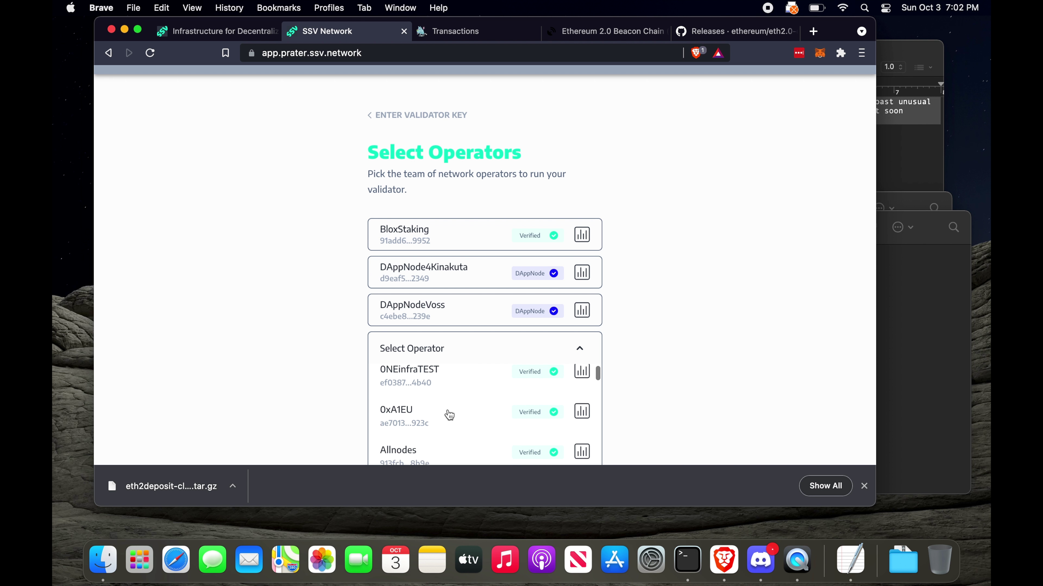
pyautogui.scroll(-2, 449, 415)
pyautogui.scroll(-5, 293, 419)
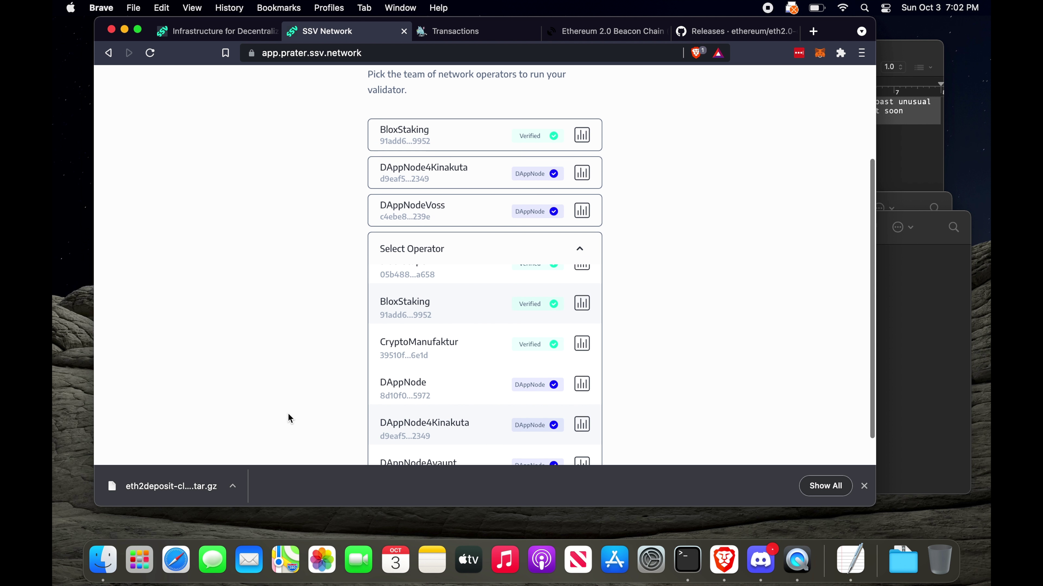
pyautogui.scroll(-3, 446, 345)
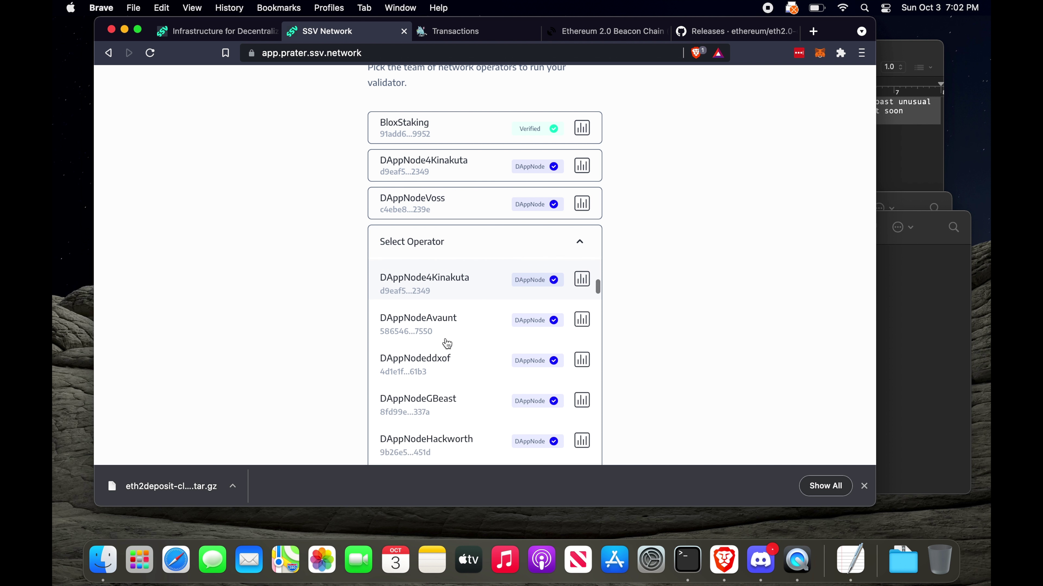
pyautogui.scroll(-2, 462, 423)
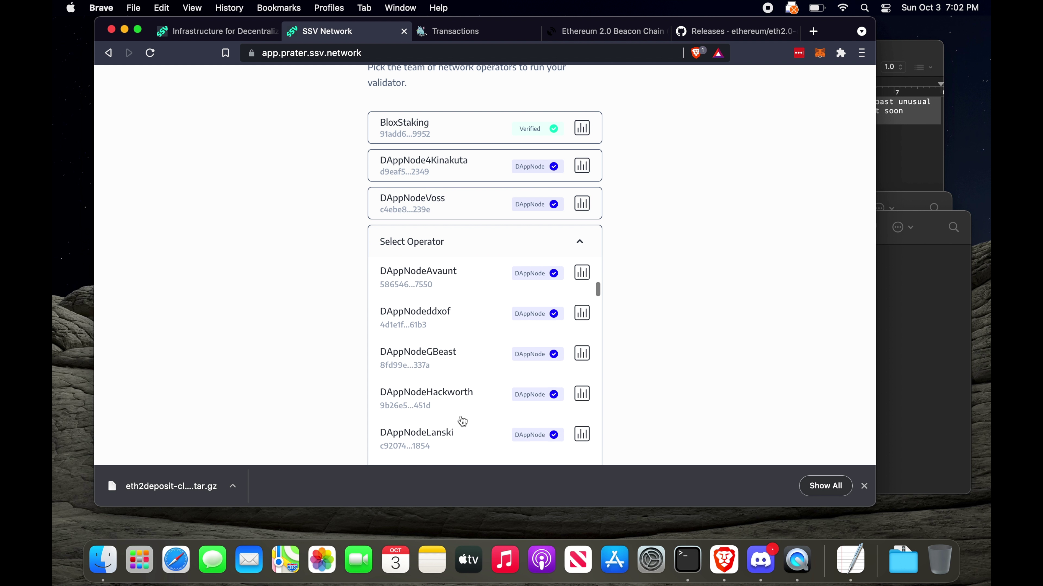
pyautogui.click(463, 421)
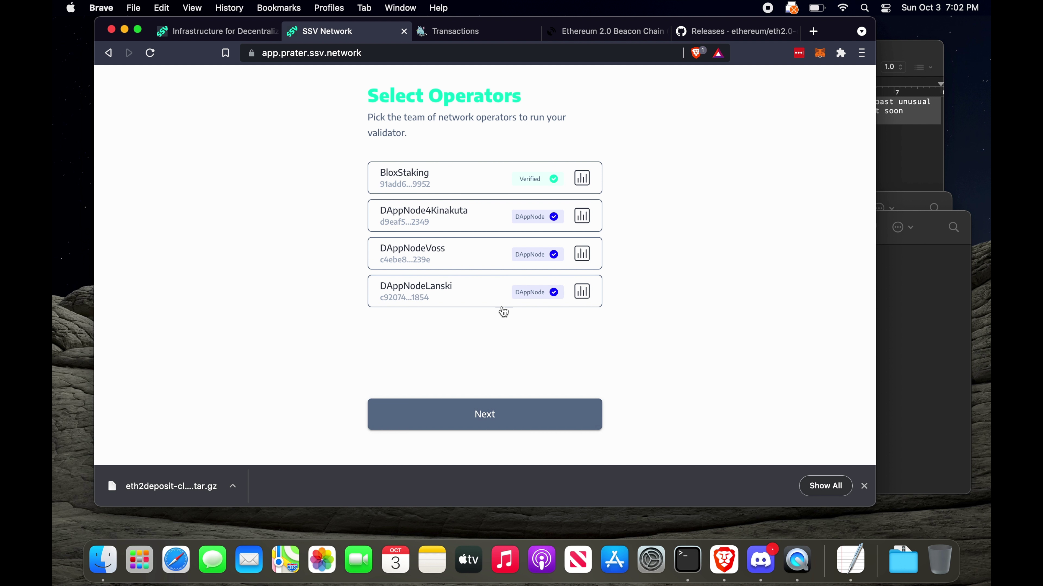
pyautogui.click(527, 420)
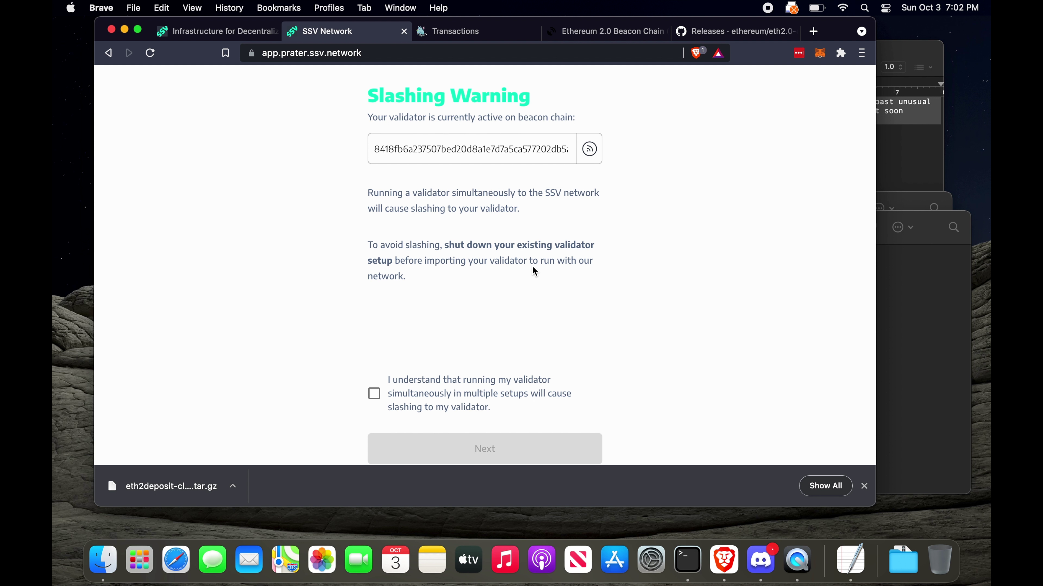
# Acknowledge the slashing risk, and run the validator with the four operators by confirming the transaction in MetaMask
pyautogui.click(436, 403)
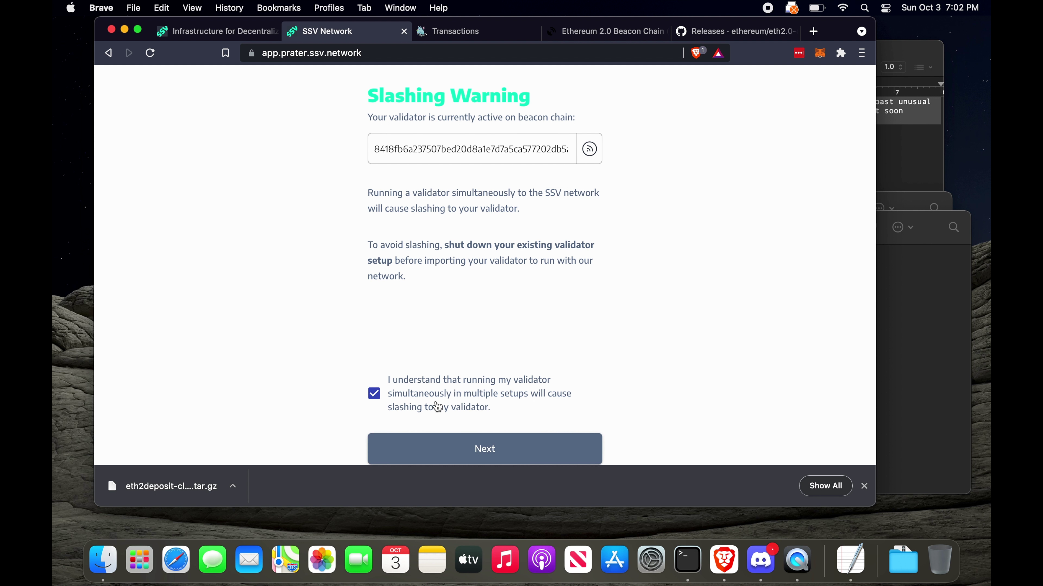
pyautogui.click(470, 449)
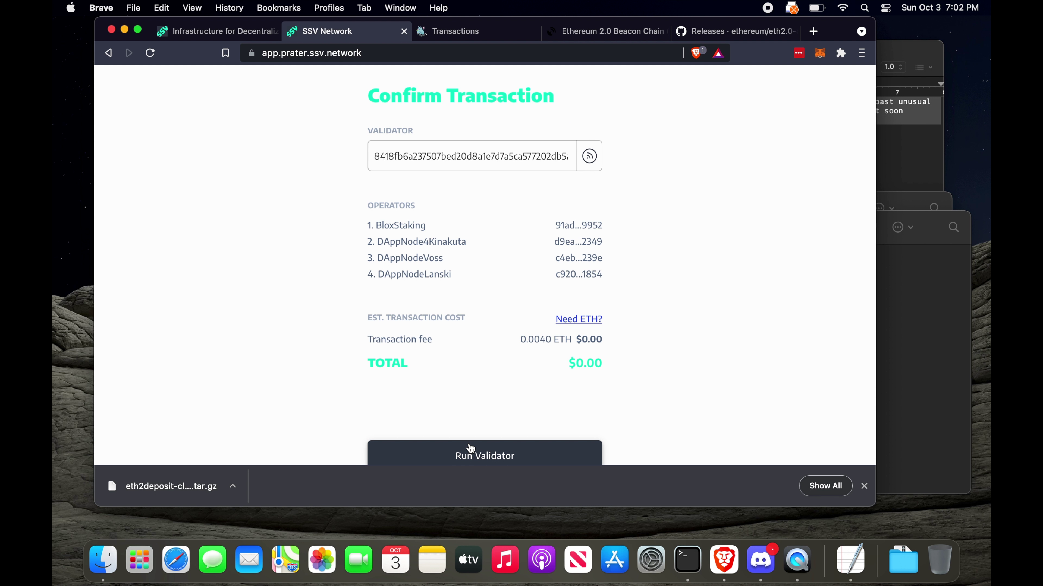
pyautogui.click(520, 450)
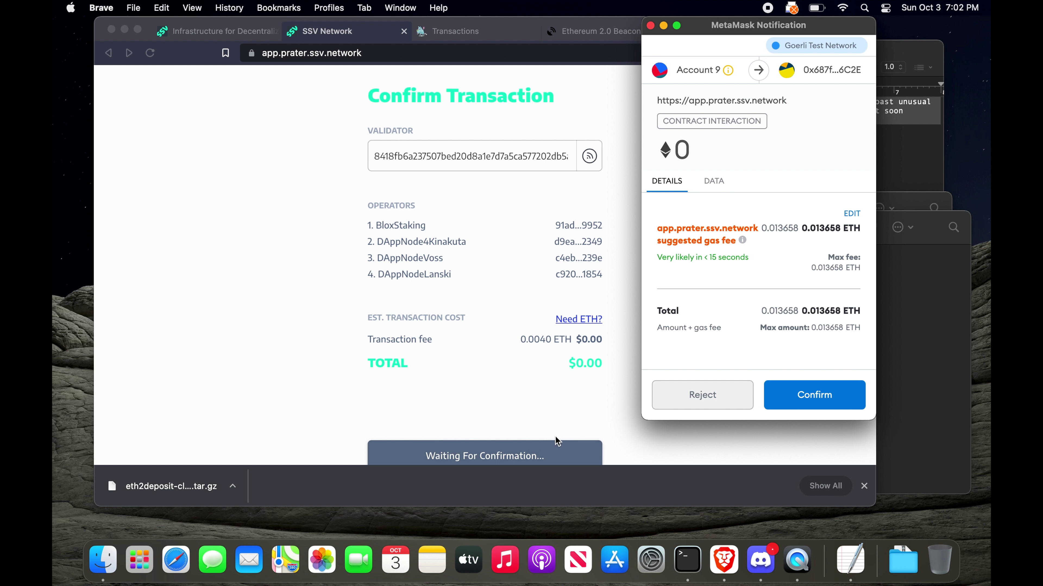
pyautogui.click(818, 392)
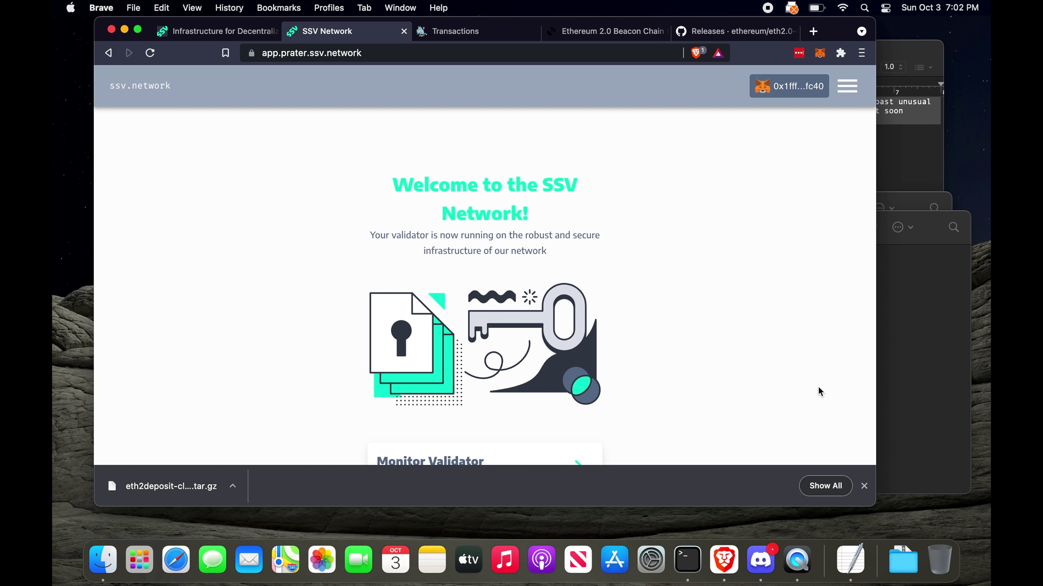
# Open the validator in the SSV Network explorer through Monitor Validator and review its assigned operators
pyautogui.scroll(-2, 819, 388)
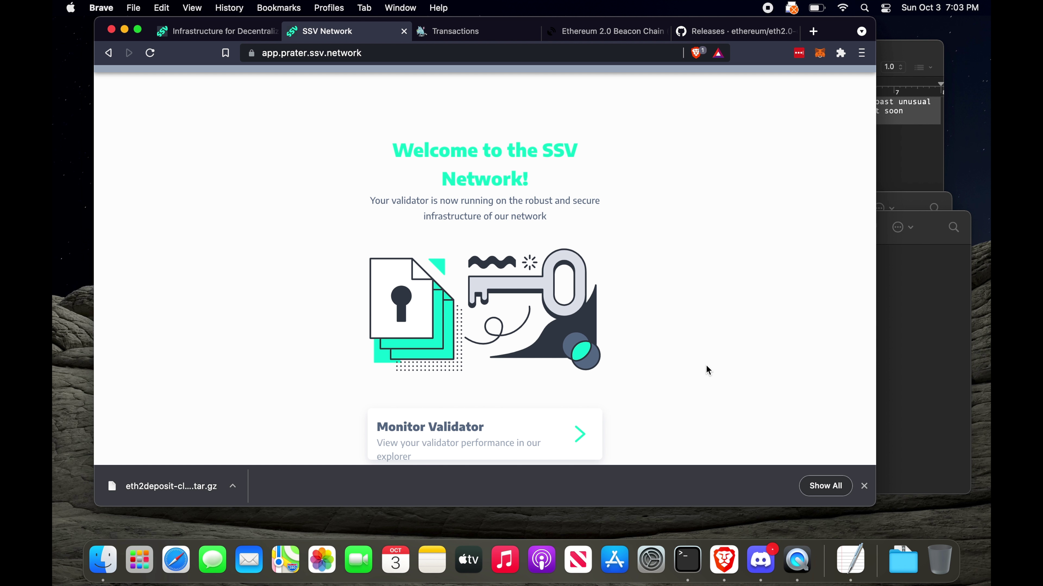
pyautogui.click(542, 428)
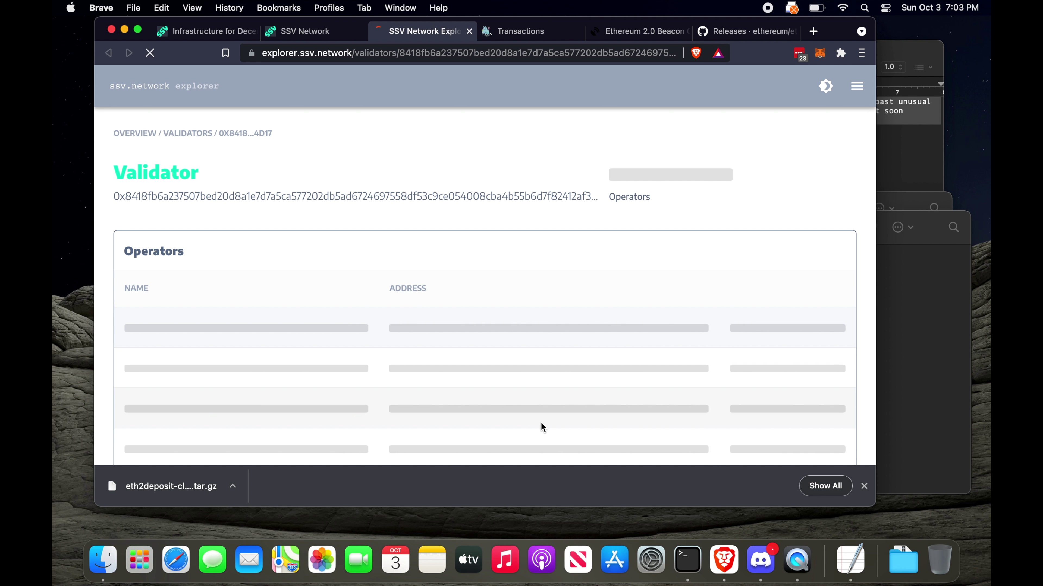
pyautogui.scroll(-2, 511, 289)
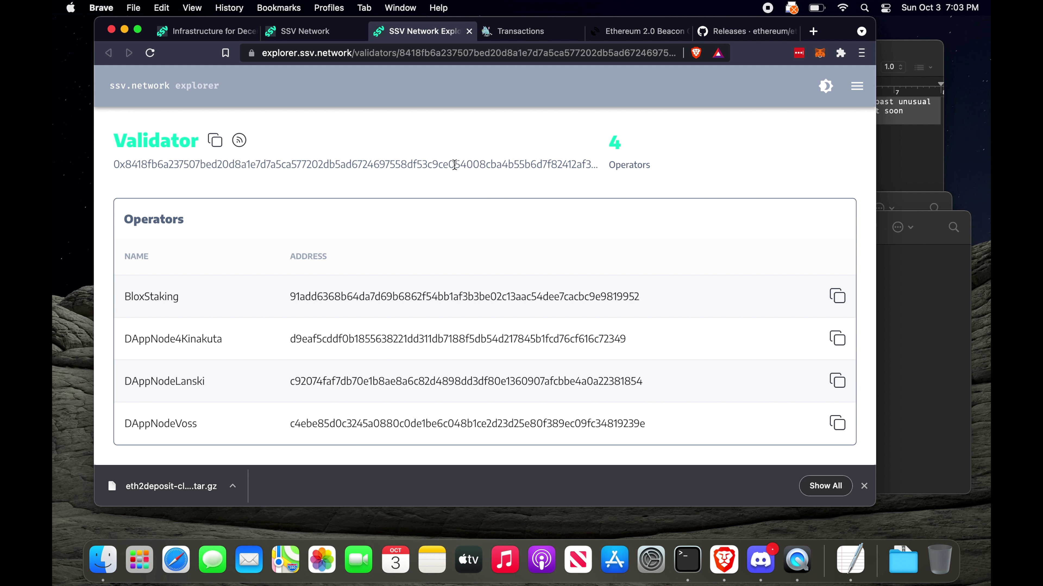
pyautogui.scroll(2, 455, 168)
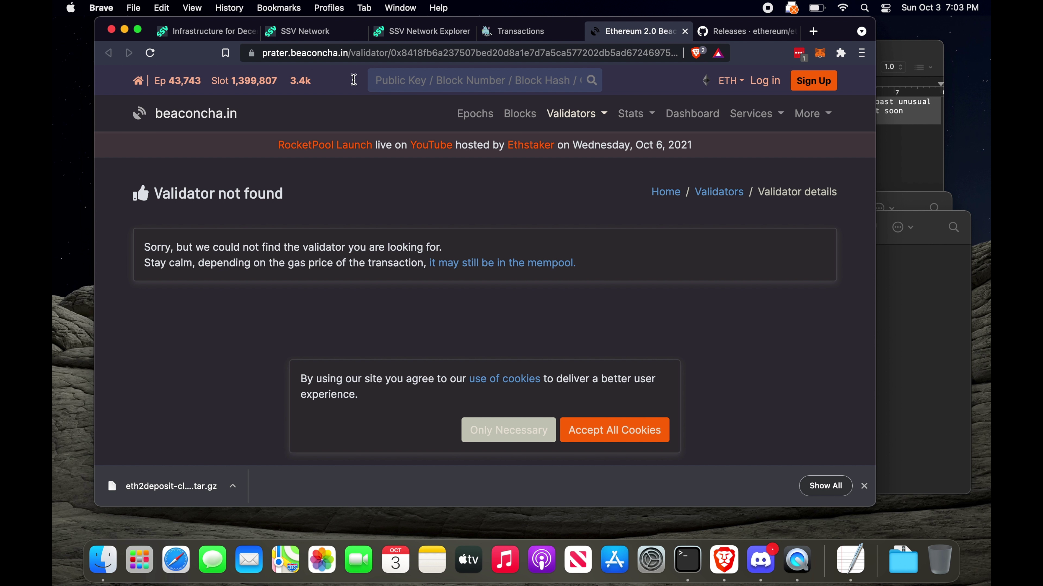
# Switch to the validator's Beaconcha.in page, reload it, and check the deposit status and estimated activation time
pyautogui.click(151, 53)
pyautogui.click(150, 55)
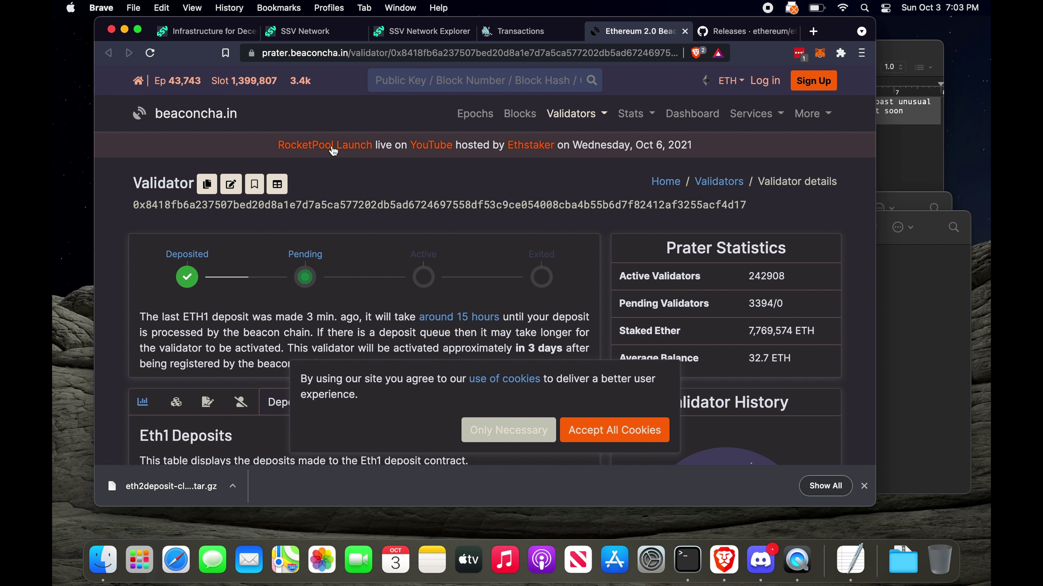
pyautogui.scroll(-2, 369, 250)
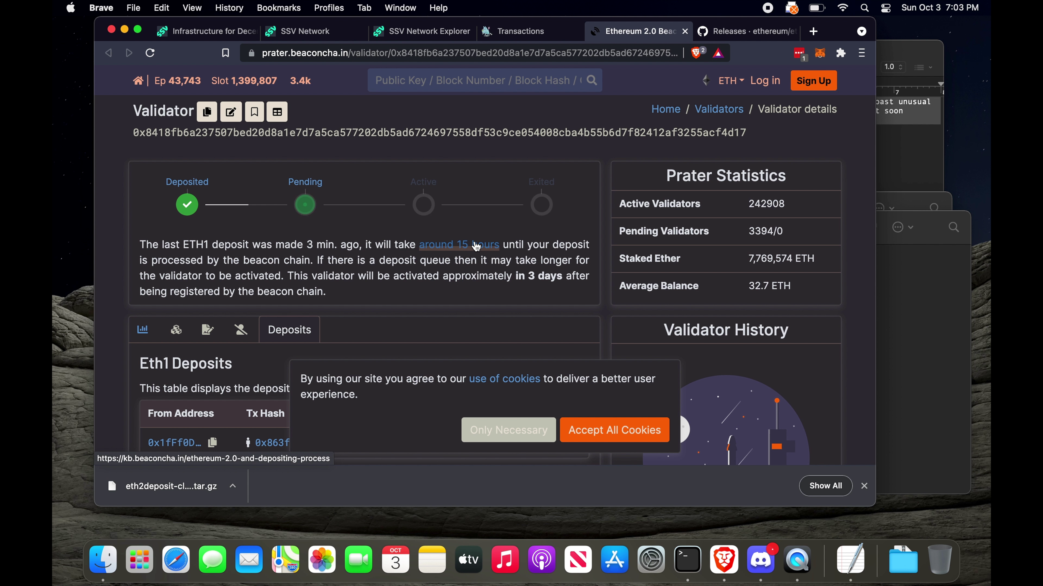
pyautogui.moveTo(511, 278); pyautogui.dragTo(564, 278)
pyautogui.click(434, 280)
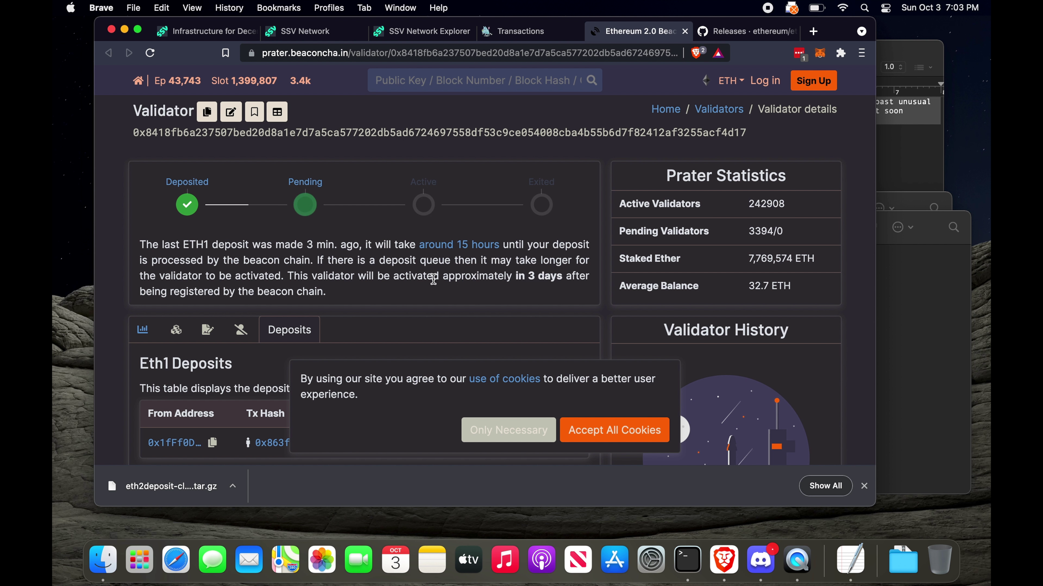